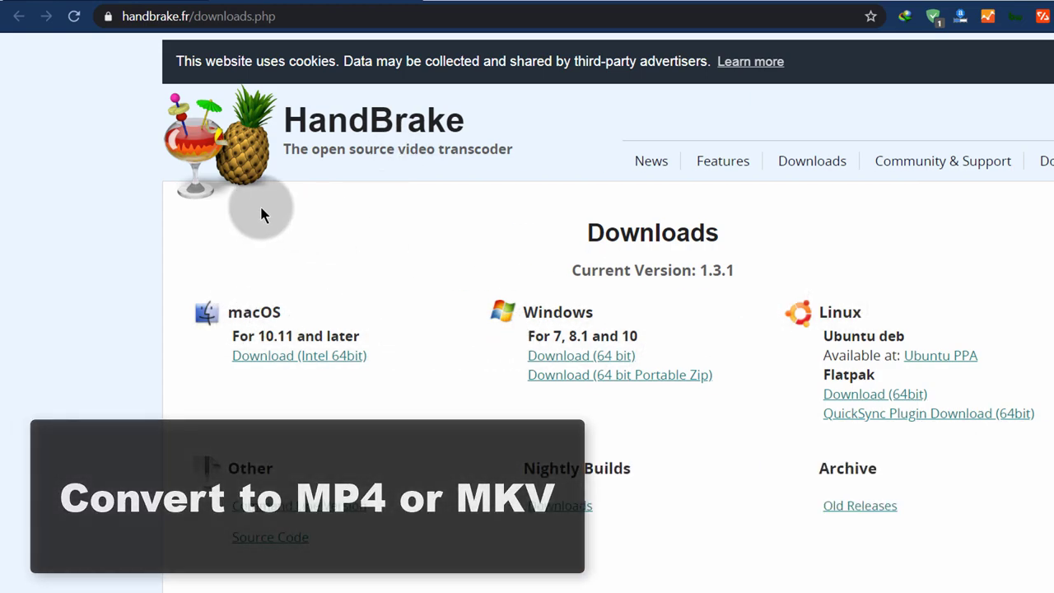
Step: Return to the Google search results for 'handbrake'
click(18, 16)
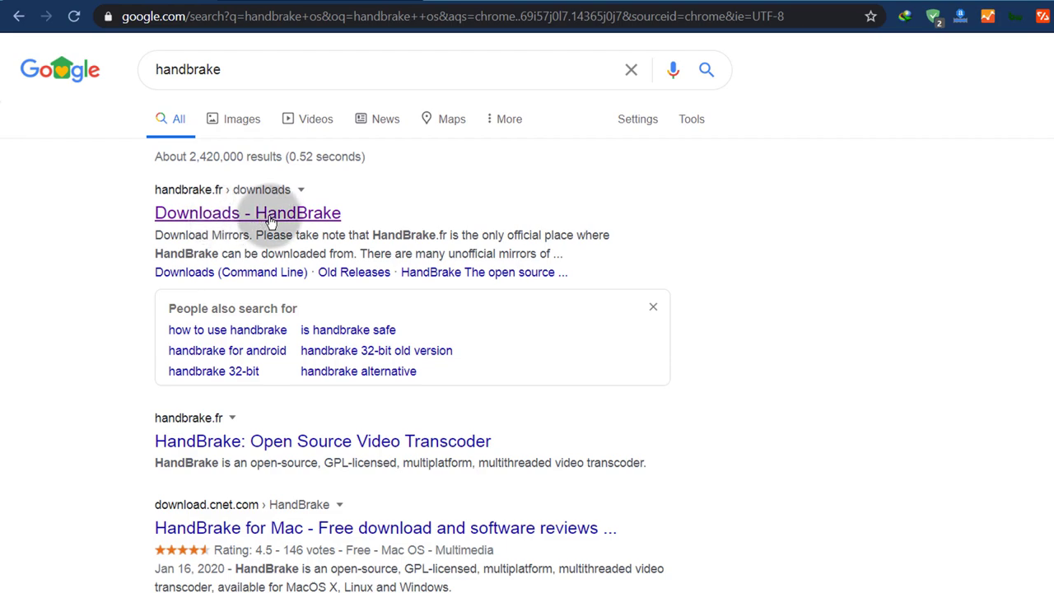
Step: Open the HandBrake downloads page, then bring HandBrake forward and choose File > Open Source
click(269, 220)
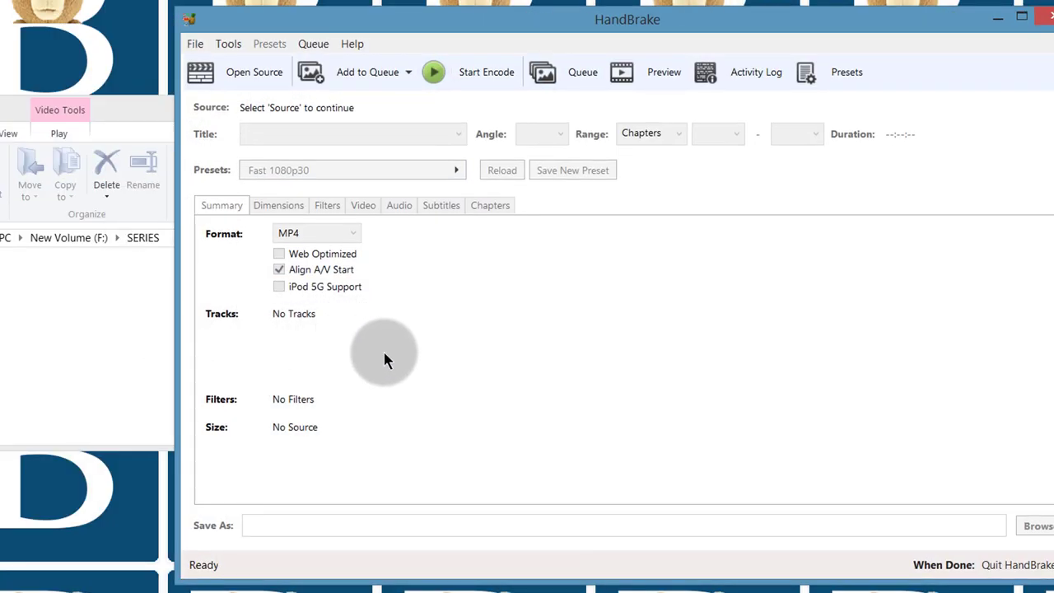
click(125, 98)
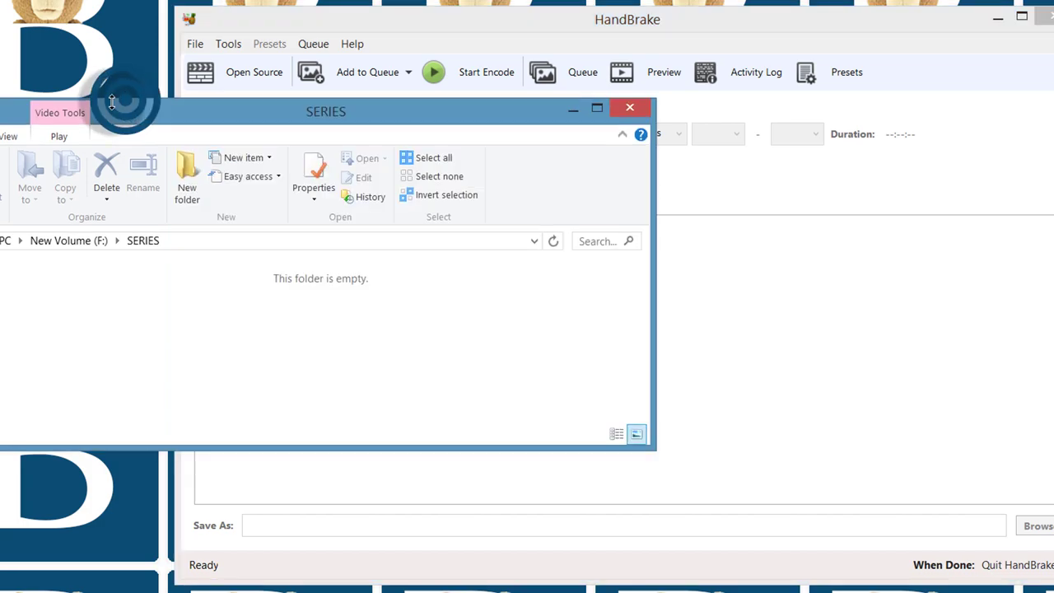
click(816, 328)
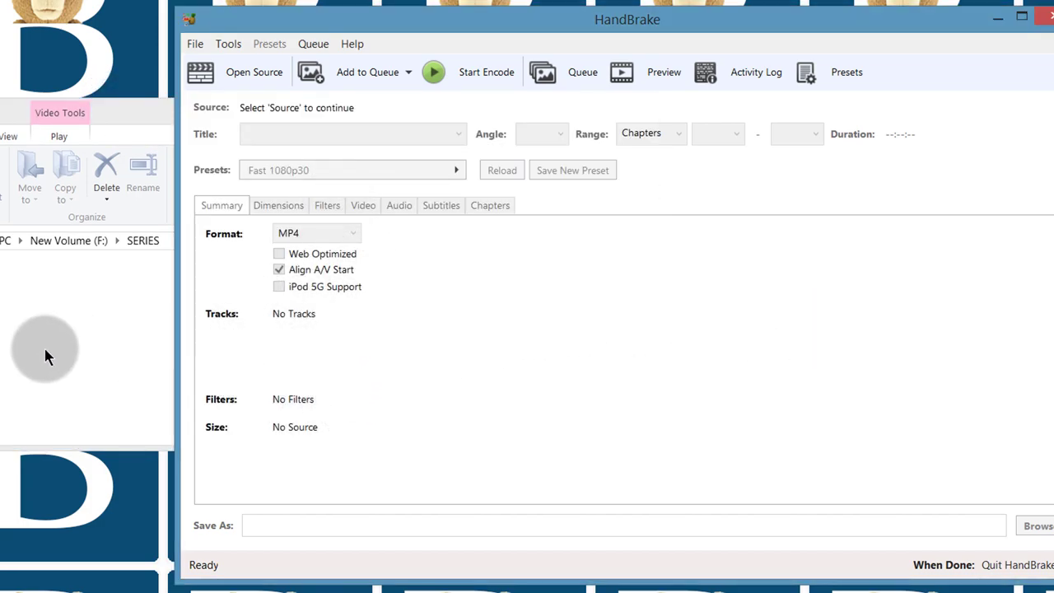
click(196, 44)
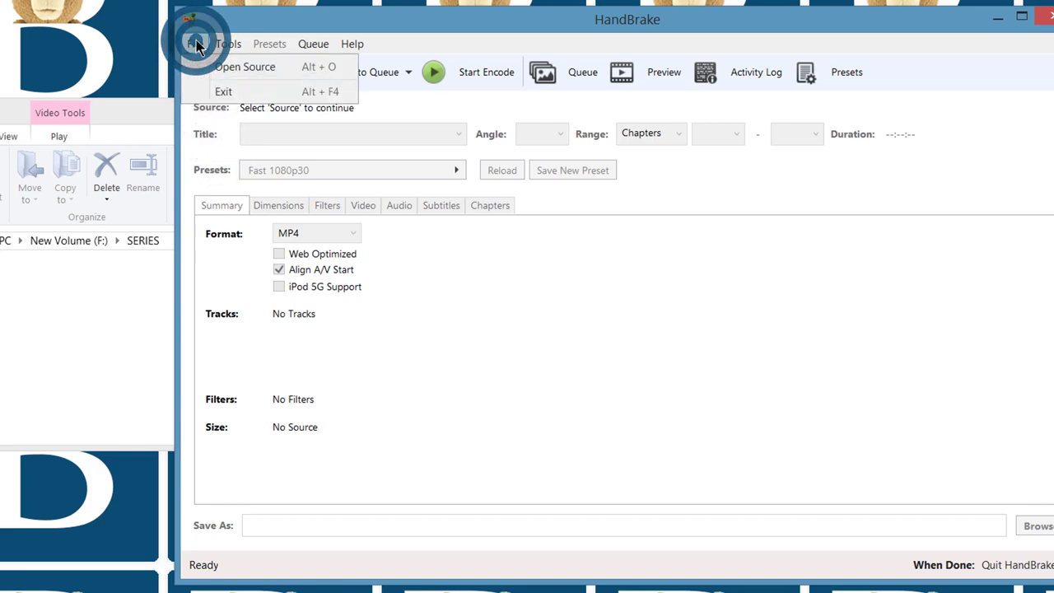
click(238, 68)
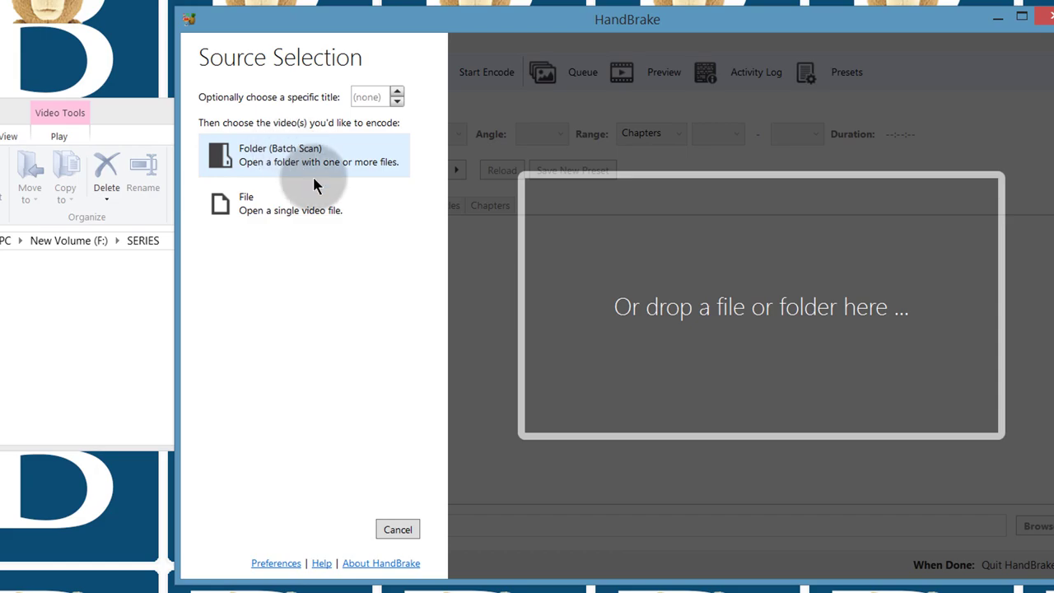
Step: Batch-scan the It's Always Sunny in Philadelphia Season 1 folder on drive F: as the source
click(281, 154)
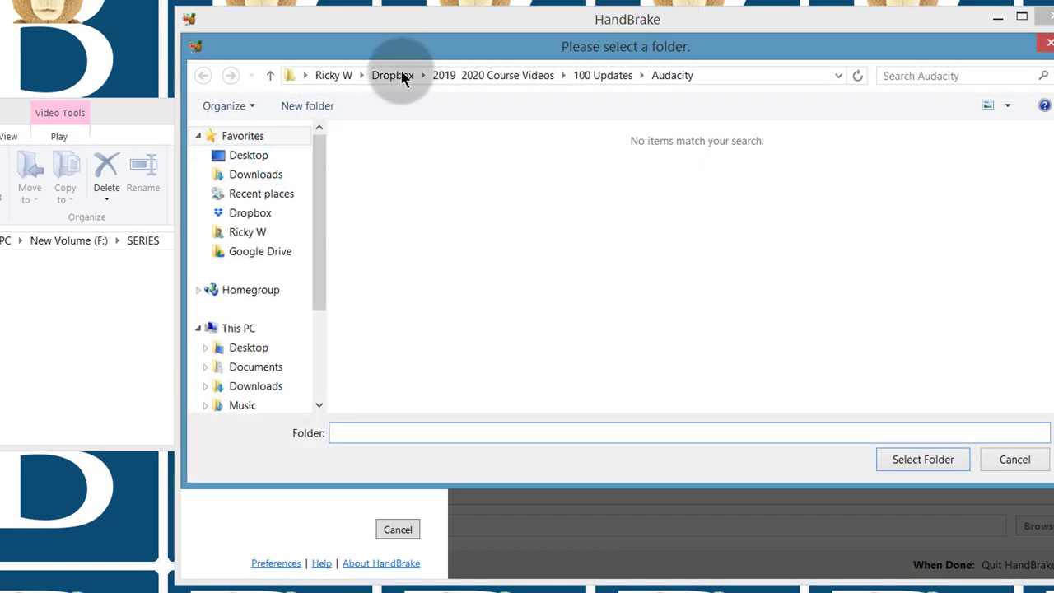
drag(371, 49, 0, 62)
click(0, 190)
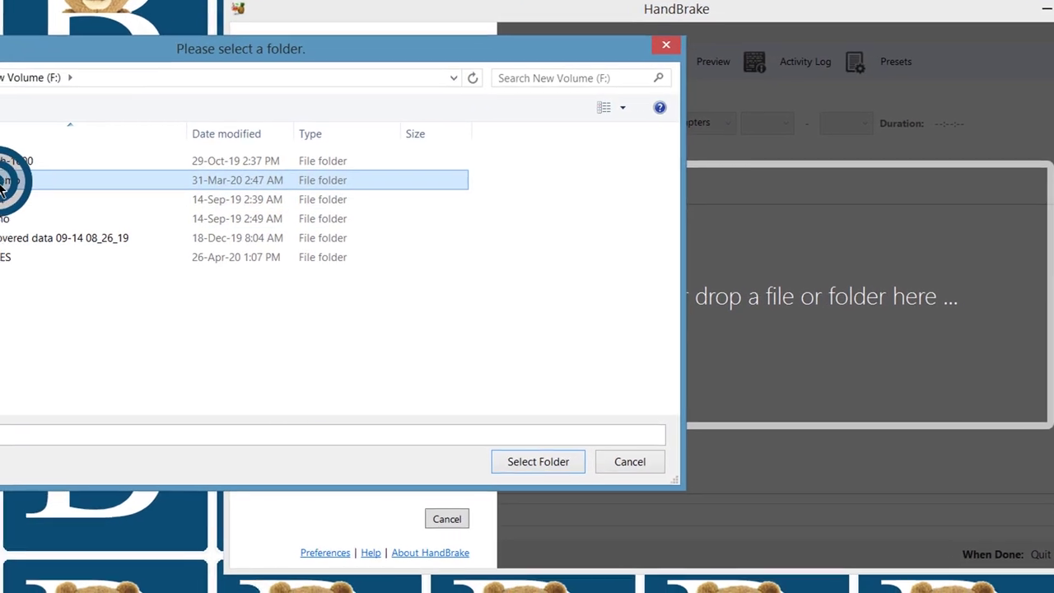
double_click(5, 185)
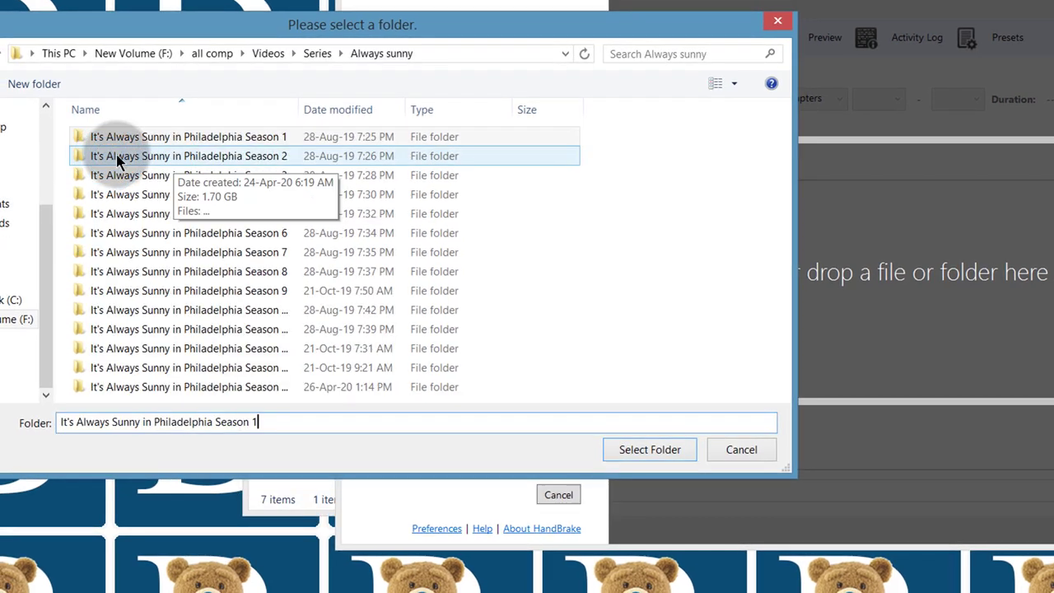
click(177, 137)
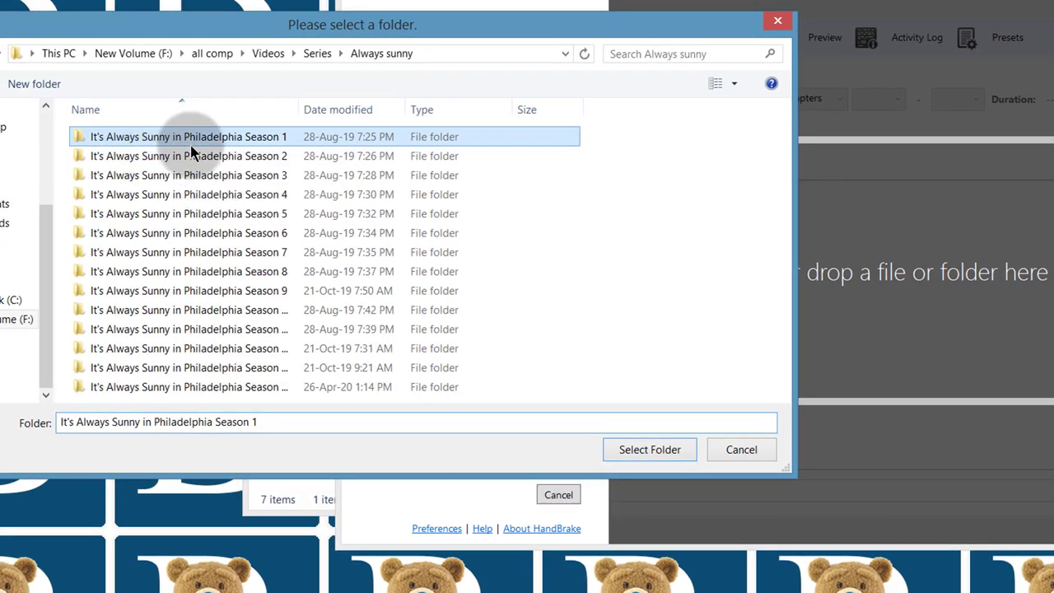
double_click(134, 137)
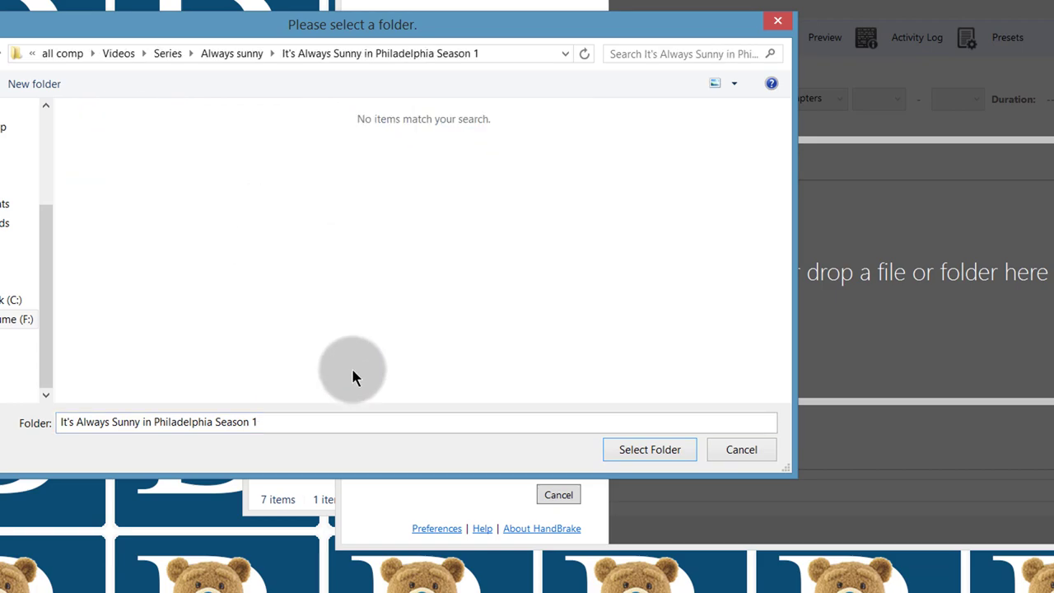
click(656, 452)
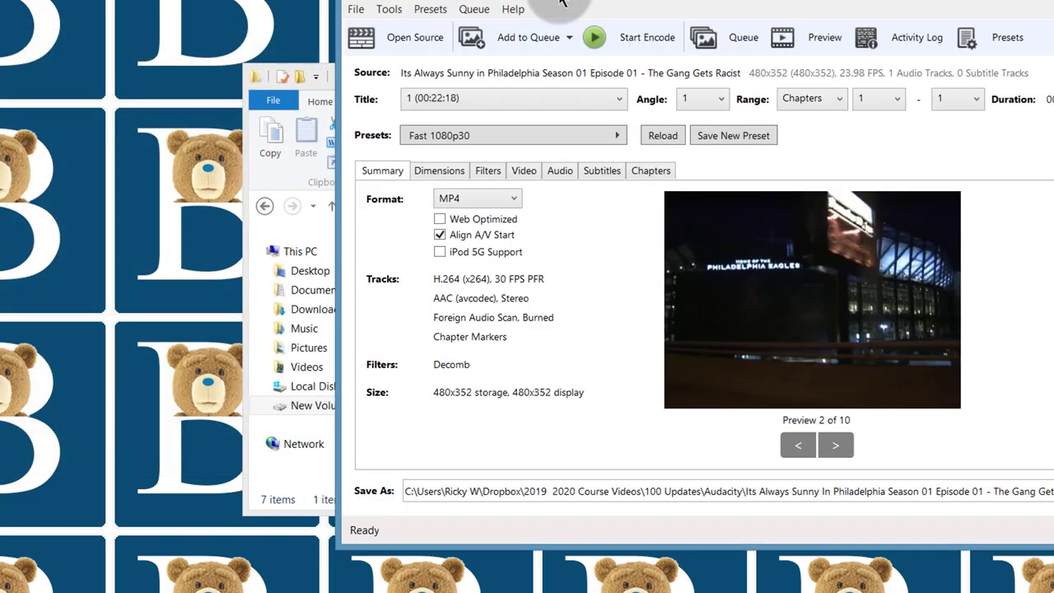
Step: In Tools > Preferences > Output Files, browse for a new Default Path folder
drag(559, 3, 267, 16)
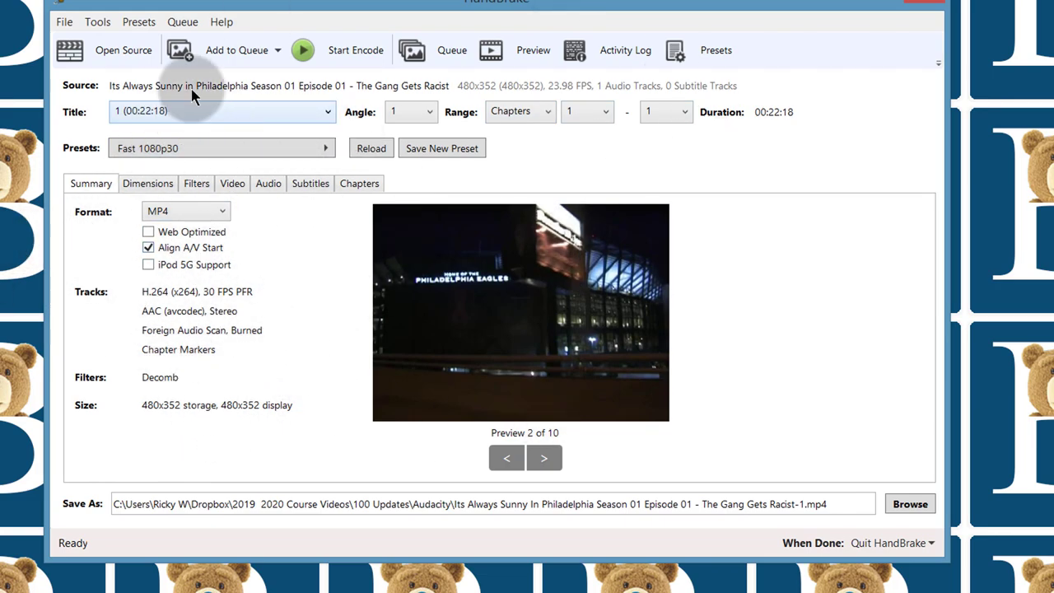
click(98, 25)
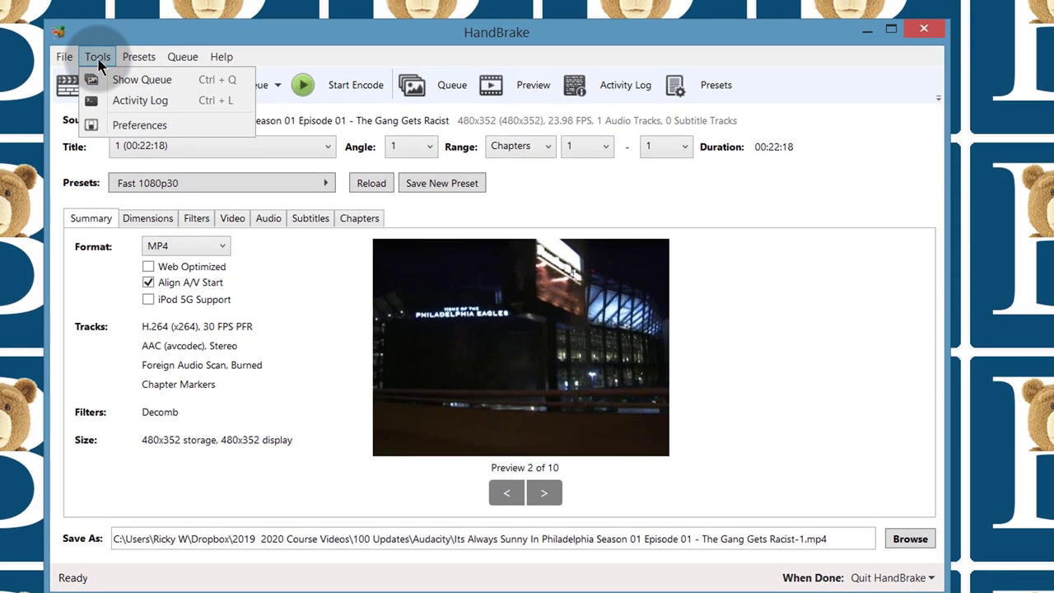
click(129, 131)
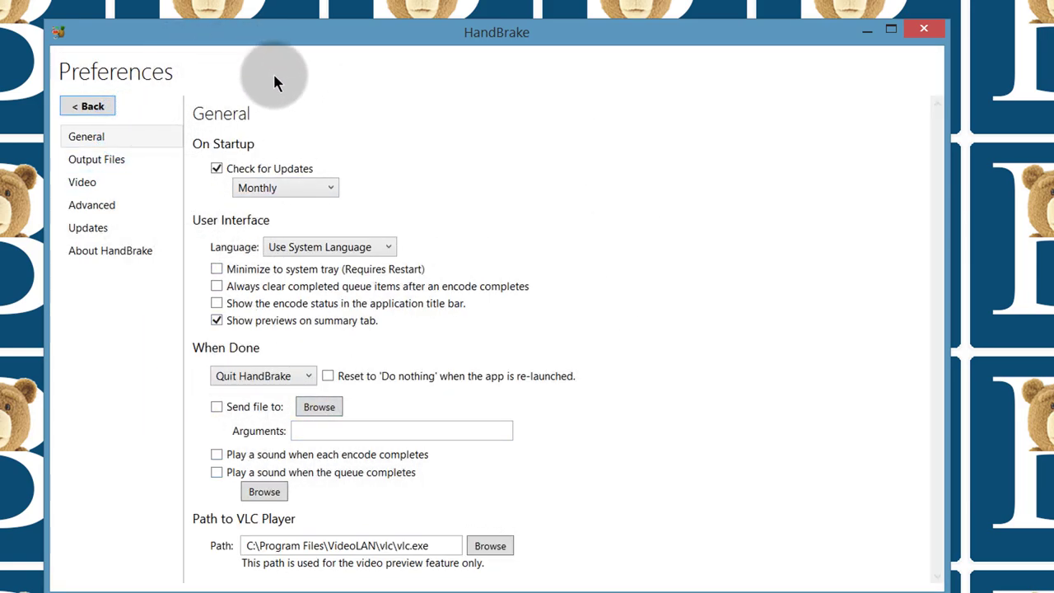
click(79, 160)
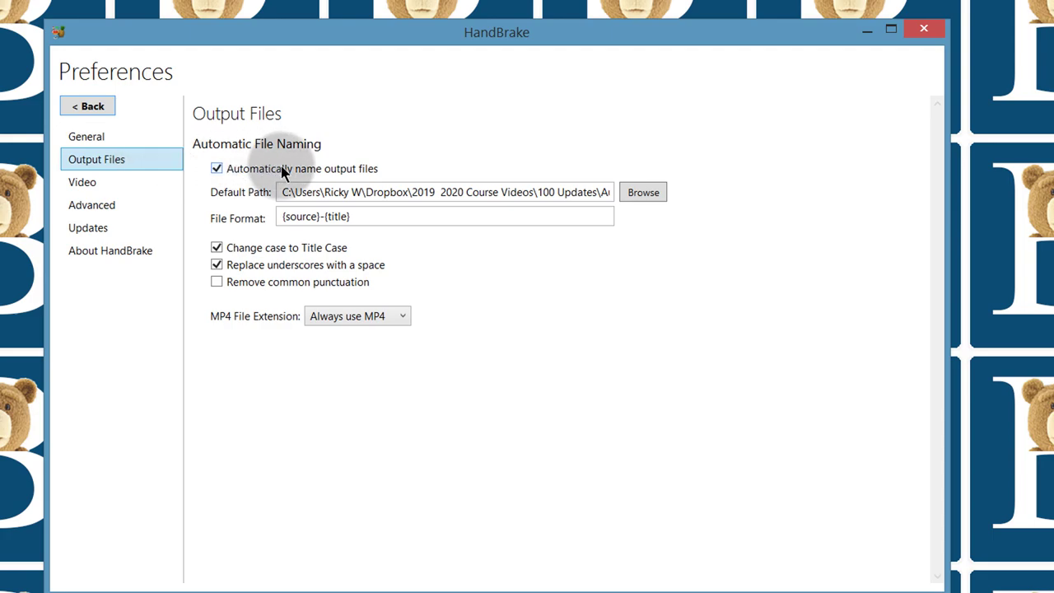
click(647, 192)
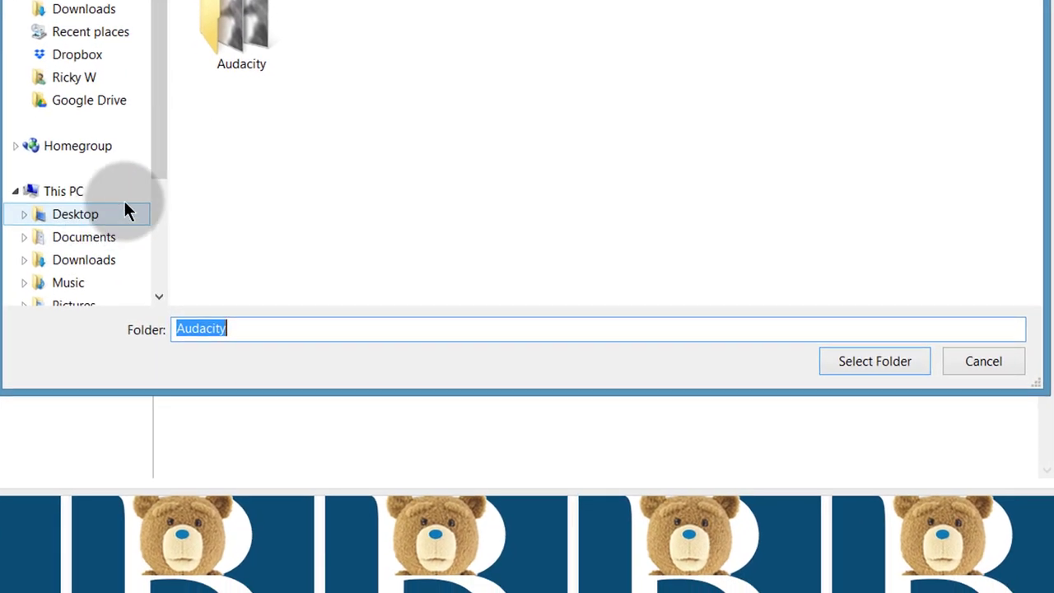
Step: Create a new 'HB New' folder inside Videos and open it
drag(163, 153, 173, 284)
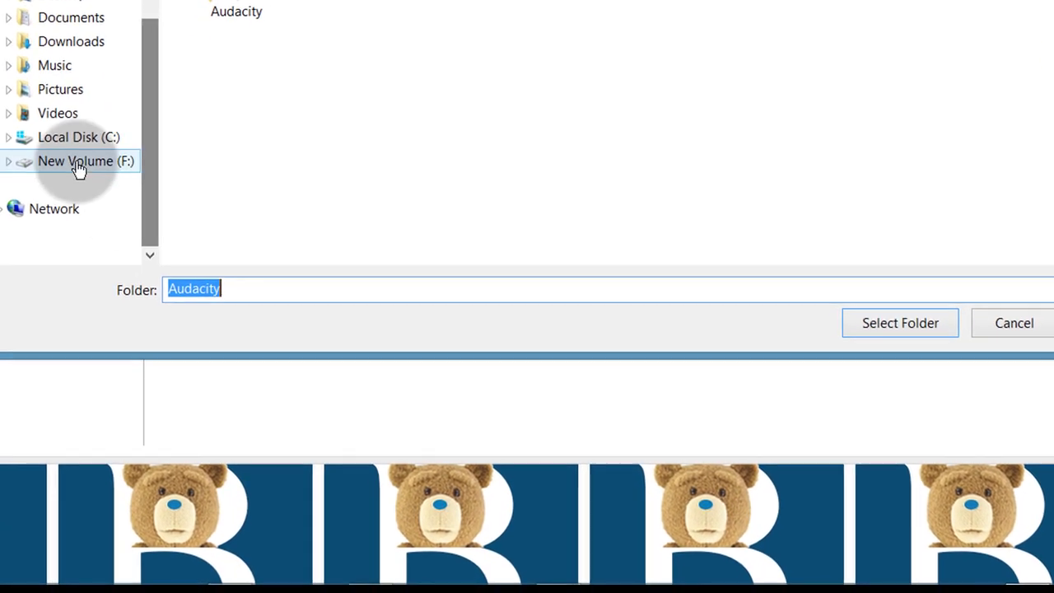
click(57, 113)
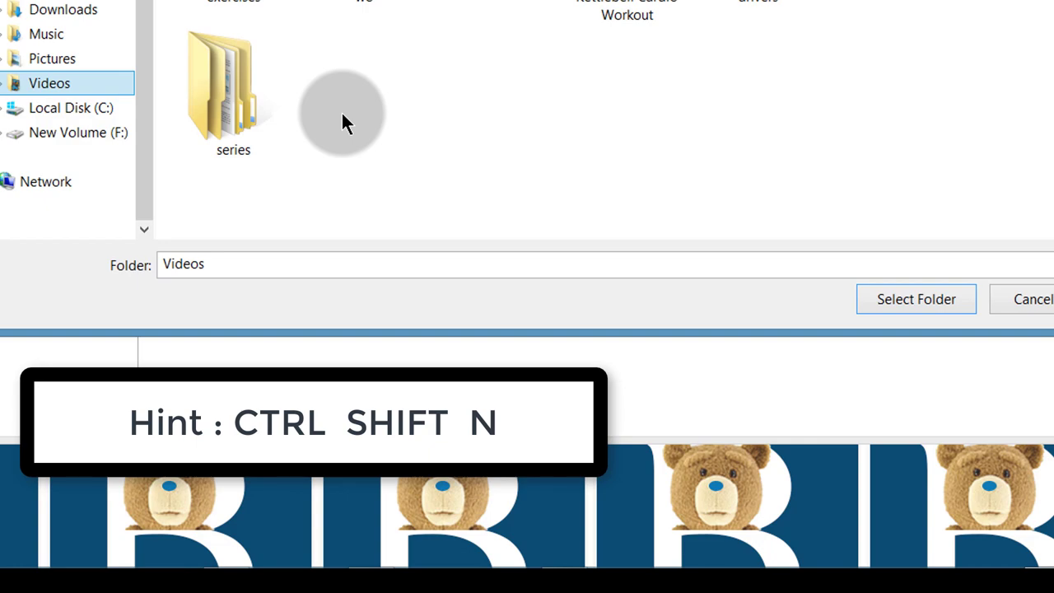
key(ctrl+shift+n)
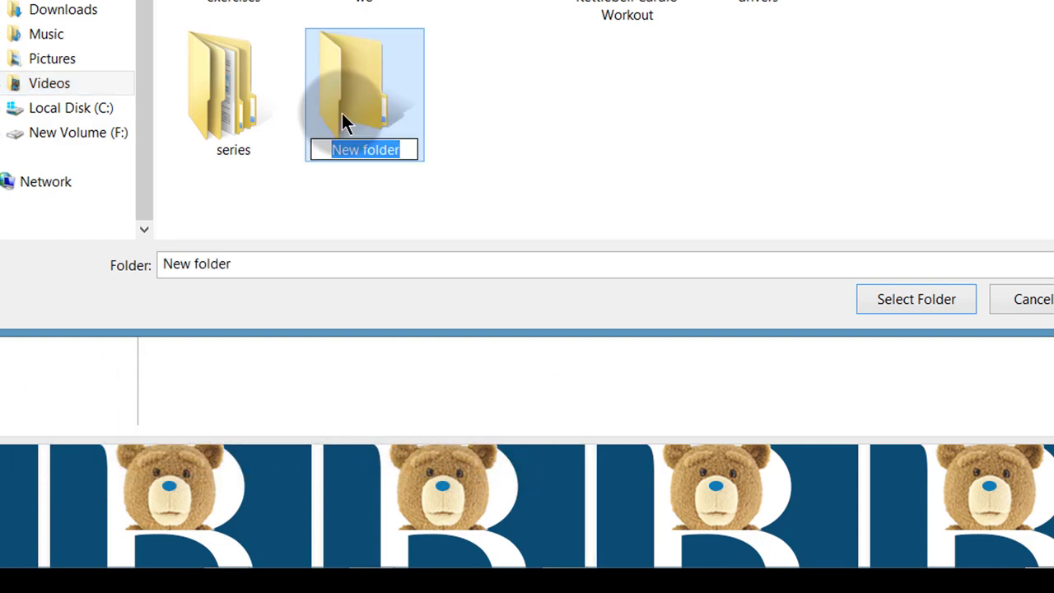
text(HB )
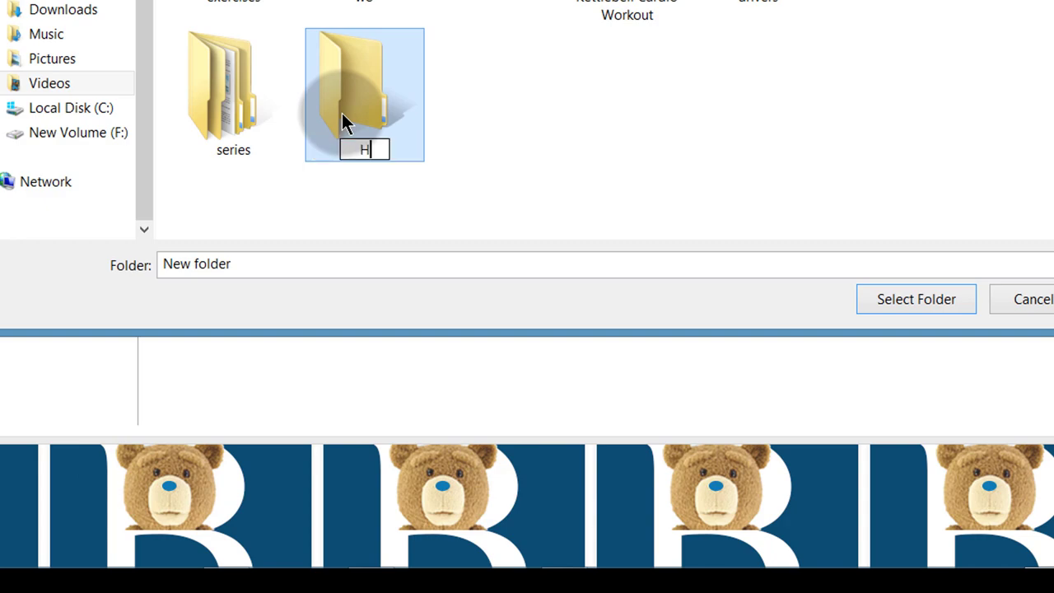
text(New)
key(Return)
double_click(235, 97)
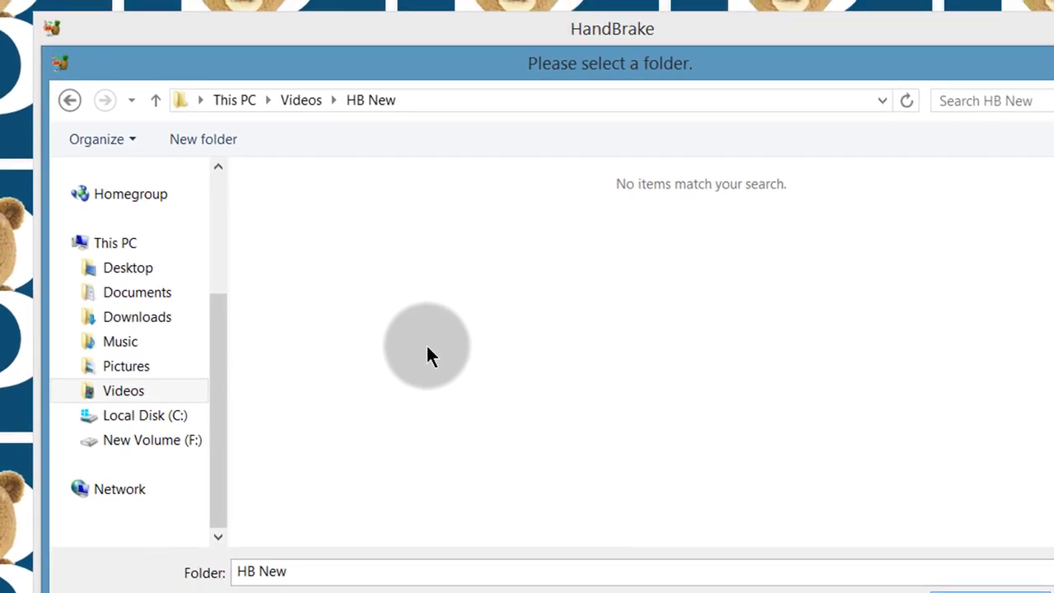
Step: Create an 'S1' folder inside HB New and select it as the default output path
key(ctrl+shift+n)
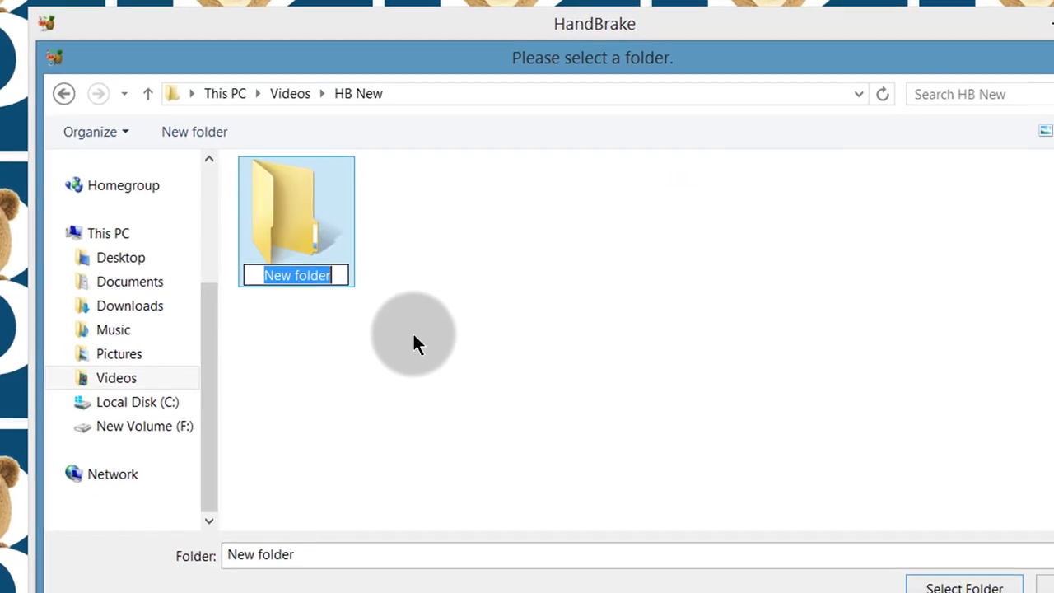
text(S1)
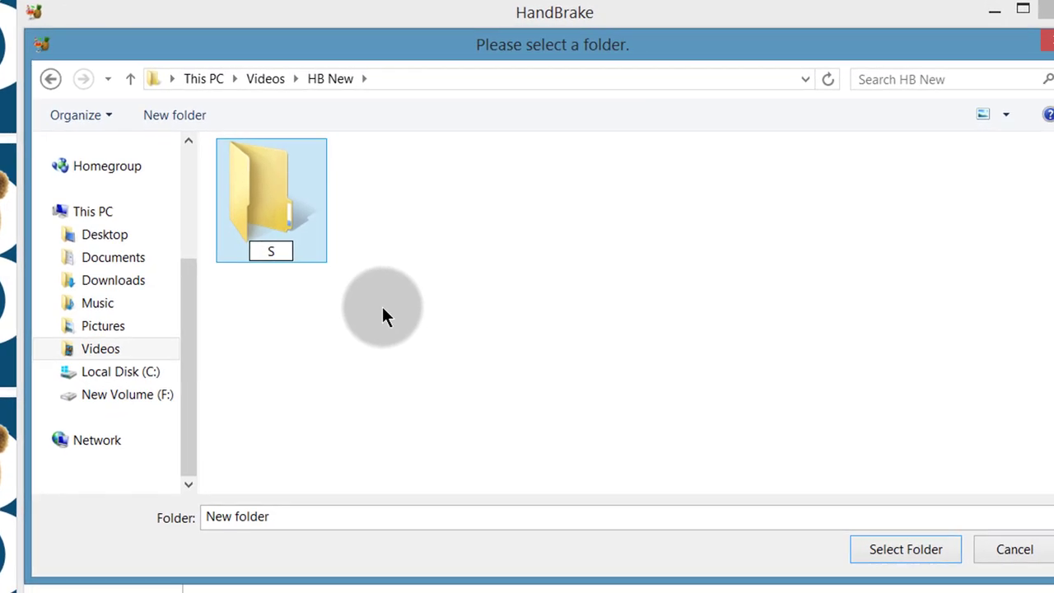
key(Return)
key(Return)
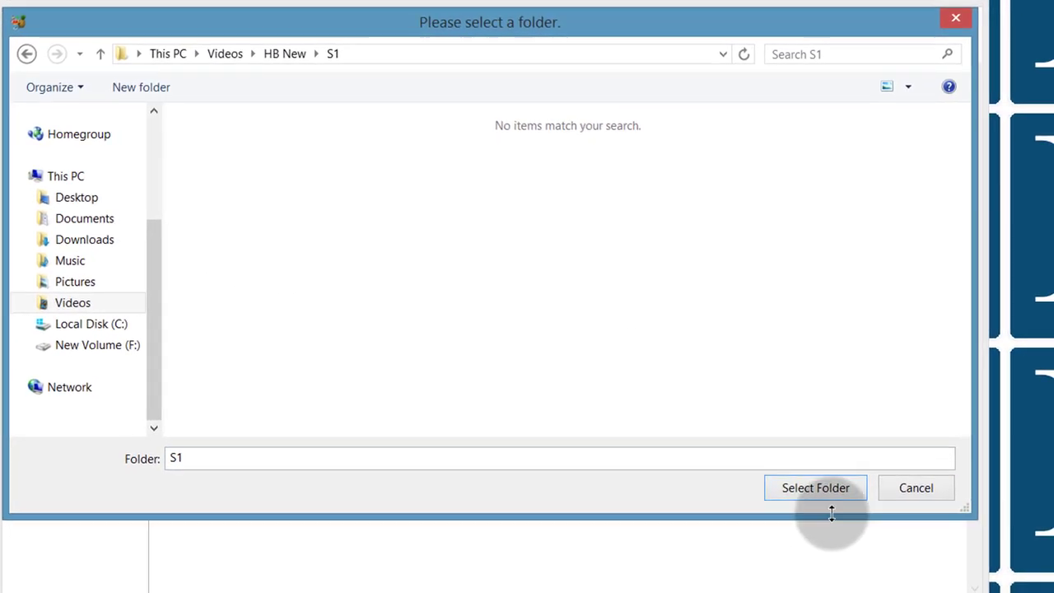
click(829, 487)
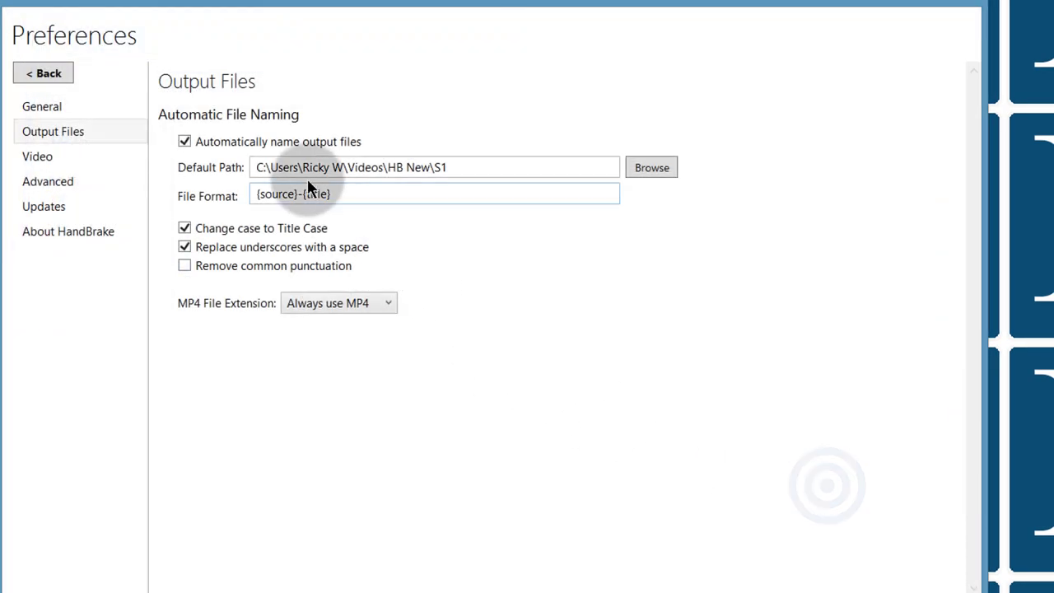
Step: Keep the file extension on Always use MP4, view Video preferences, then return to the main window
click(368, 193)
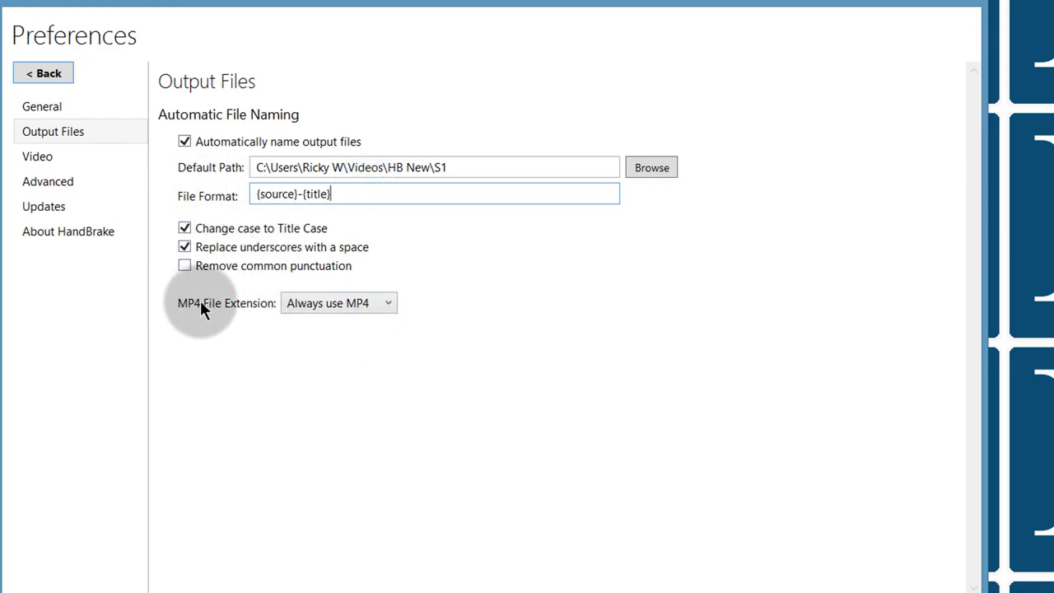
click(331, 302)
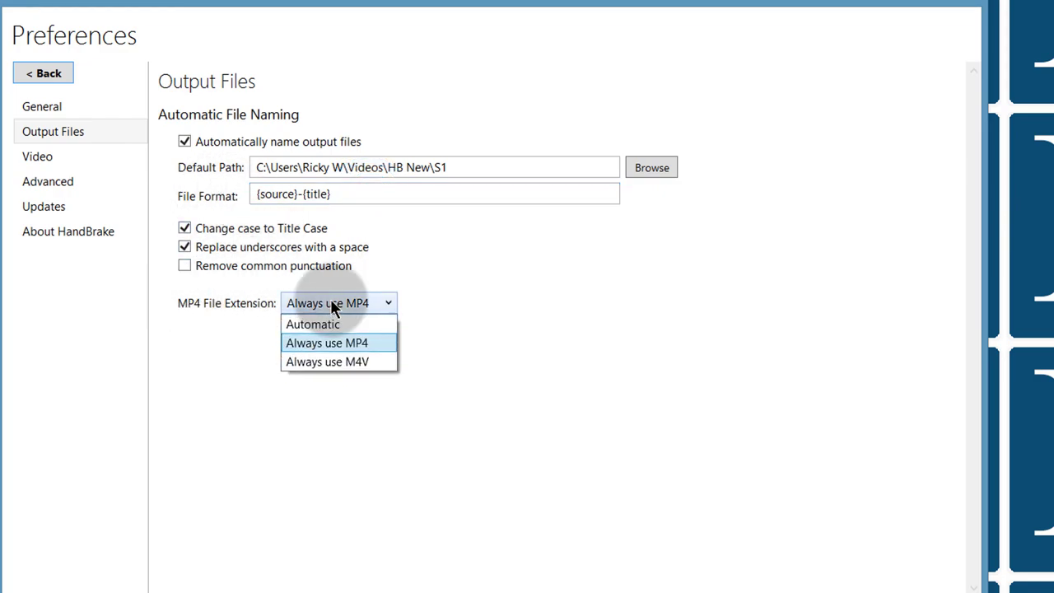
click(331, 345)
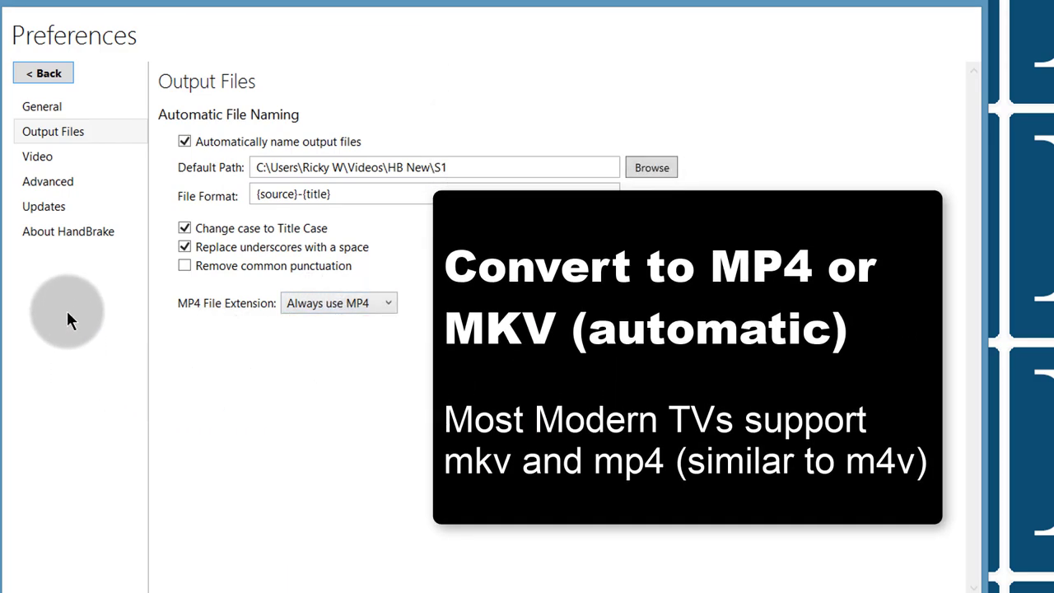
click(41, 157)
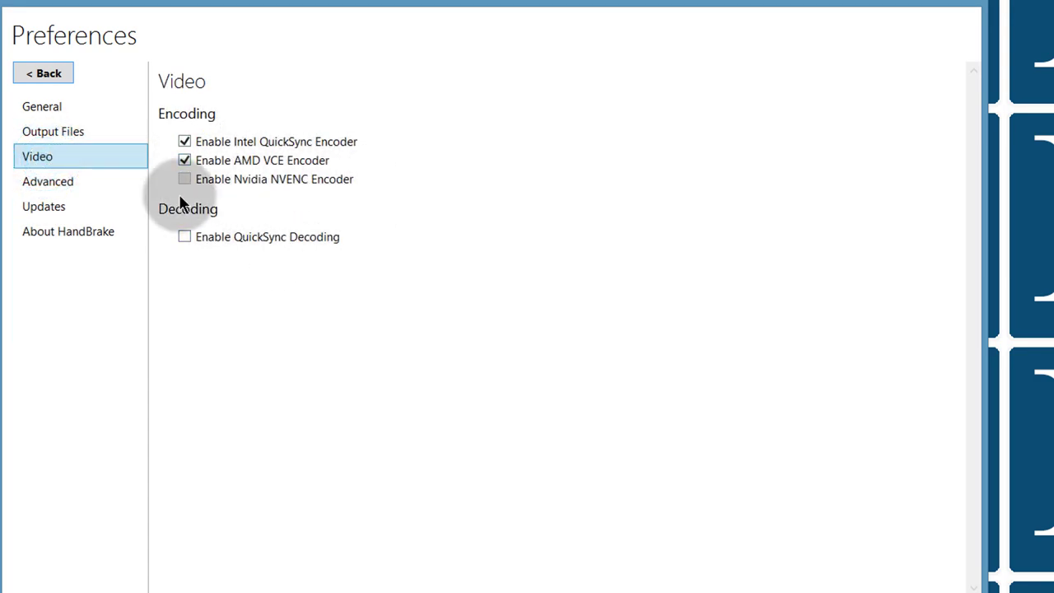
click(48, 74)
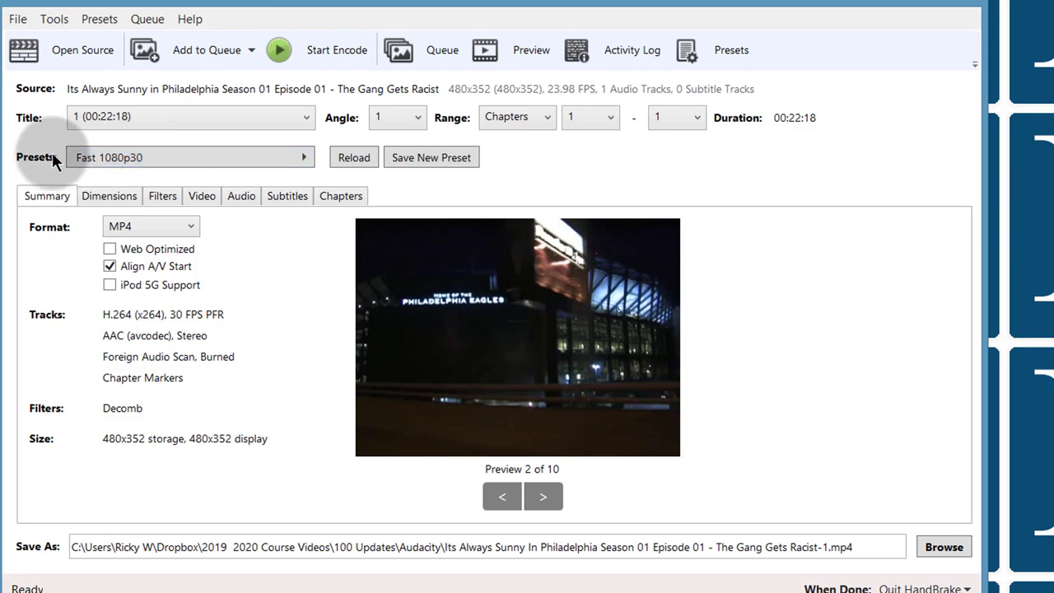
Step: Switch the preset from Fast 1080p30 to General > HQ 480p30 Surround
click(192, 160)
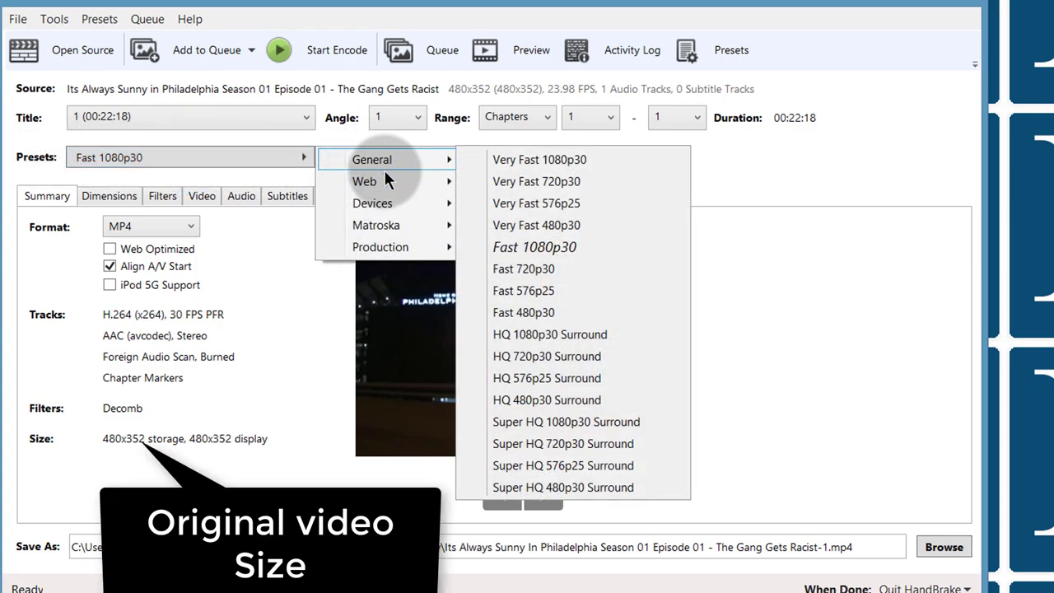
mouse_move(388, 181)
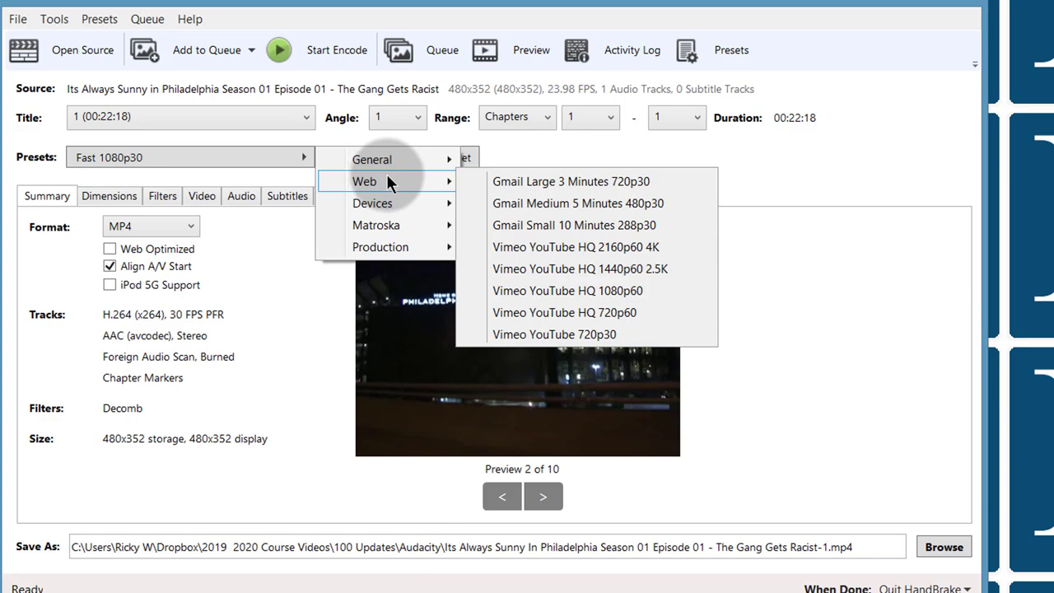
click(531, 463)
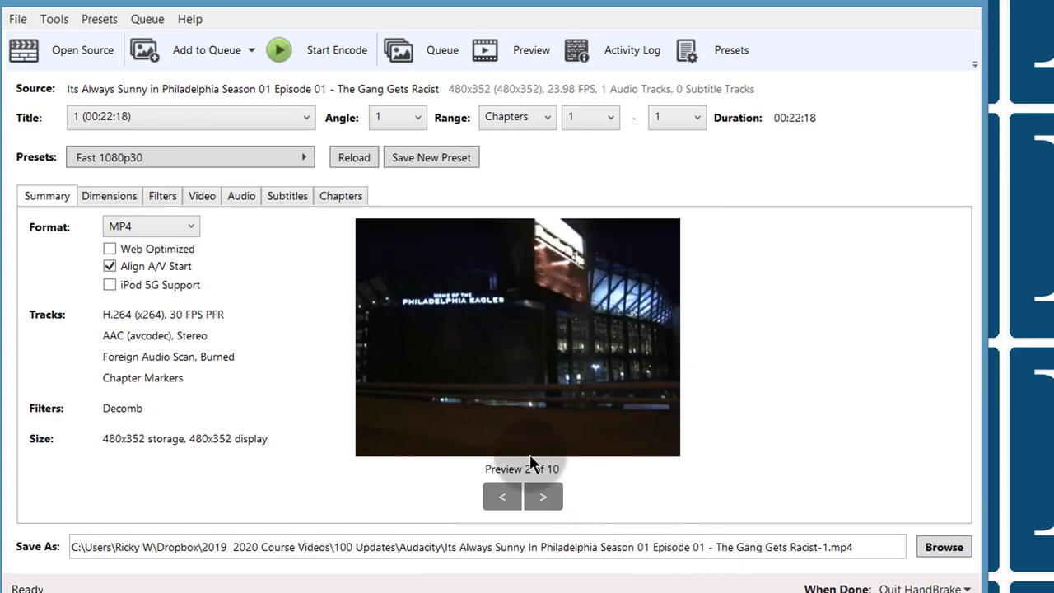
click(261, 155)
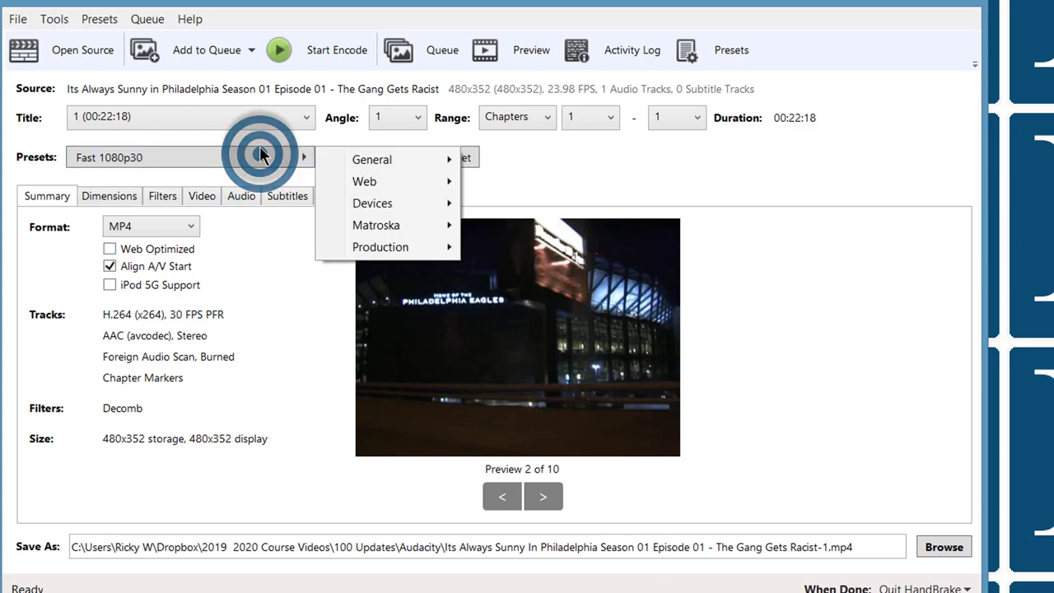
mouse_move(413, 202)
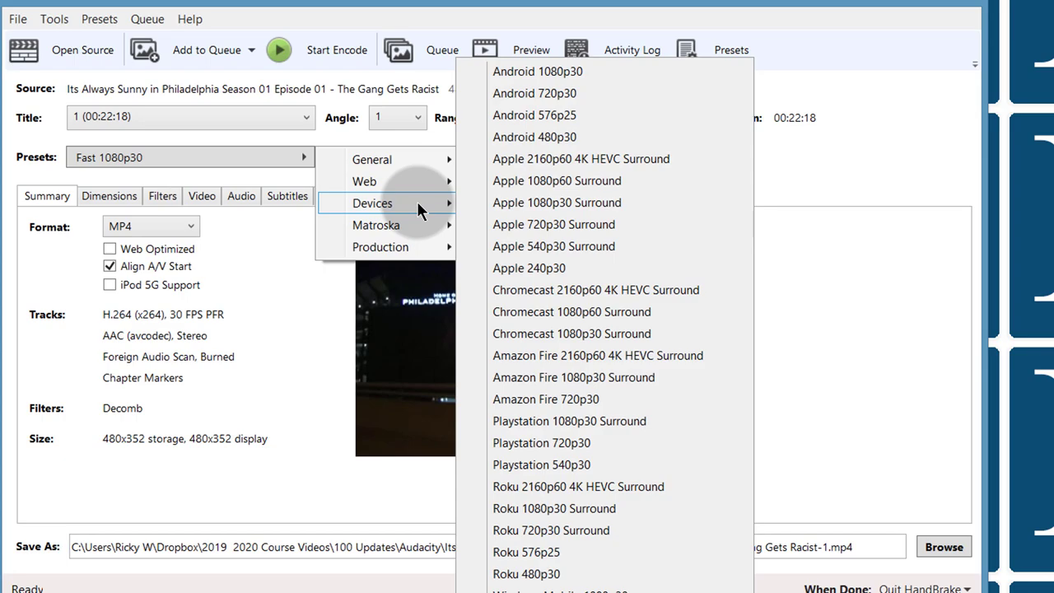
click(387, 161)
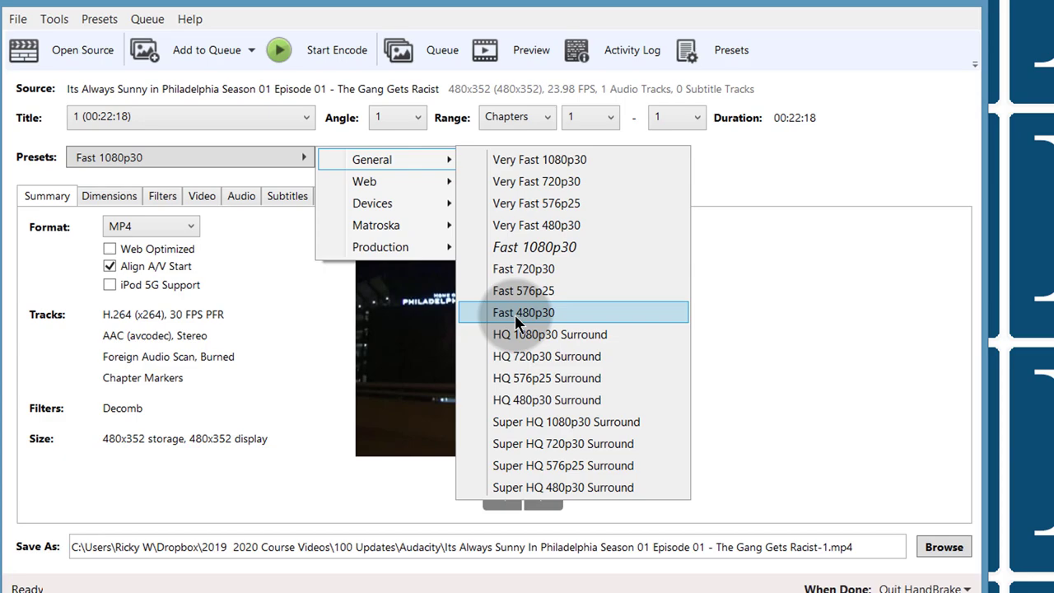
click(524, 399)
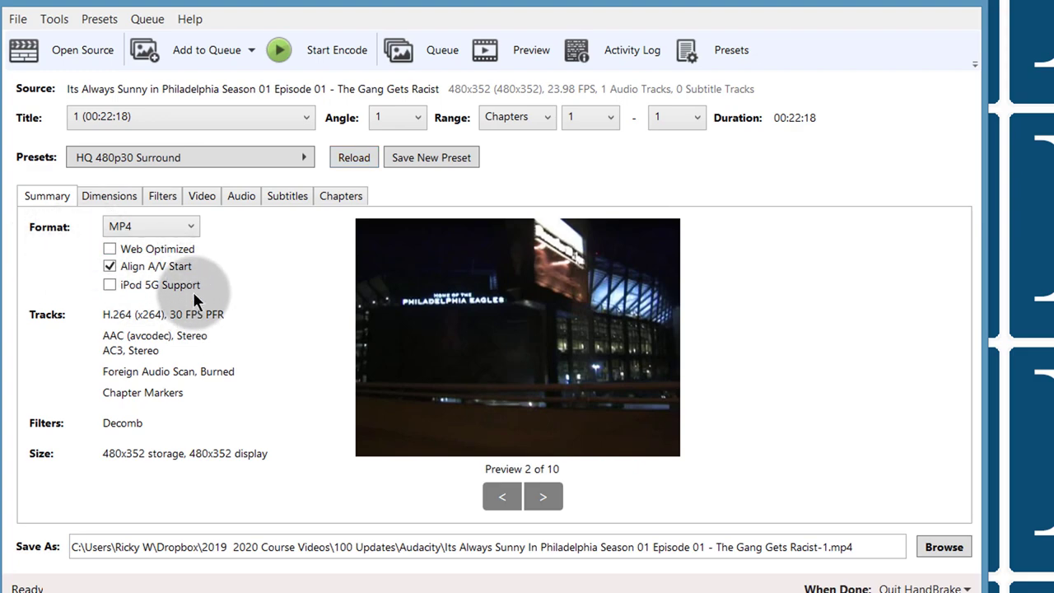
Step: Set the first audio track's AAC bitrate to 320 and review the Summary tab
click(239, 196)
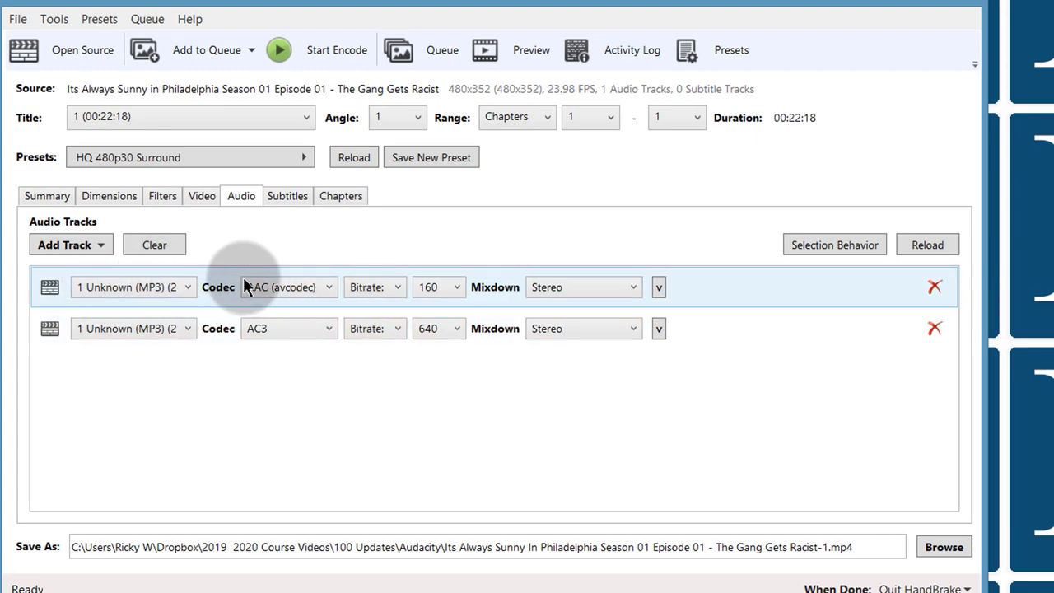
click(453, 290)
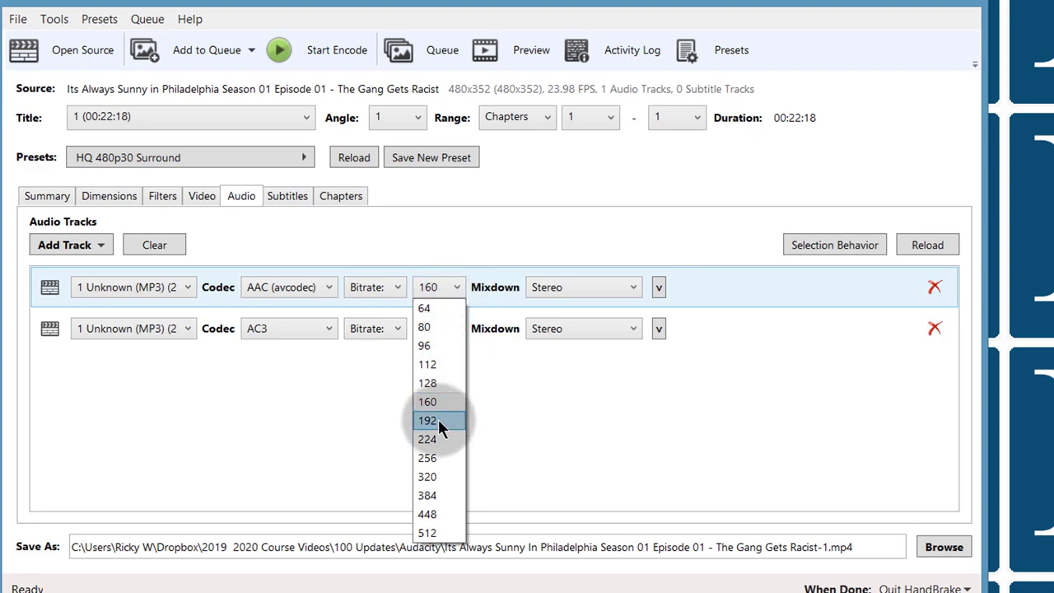
click(429, 476)
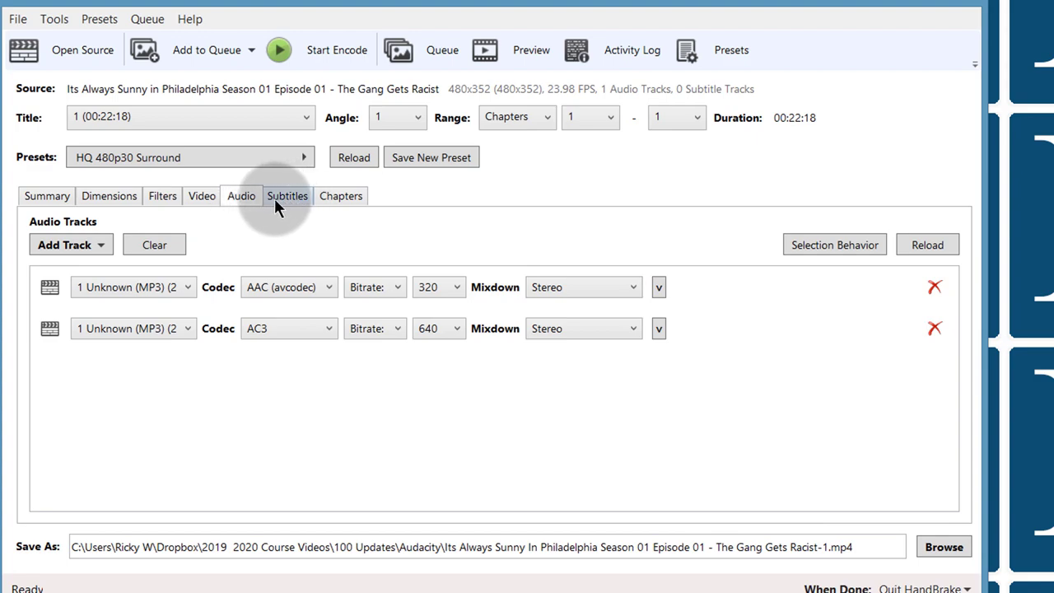
click(45, 197)
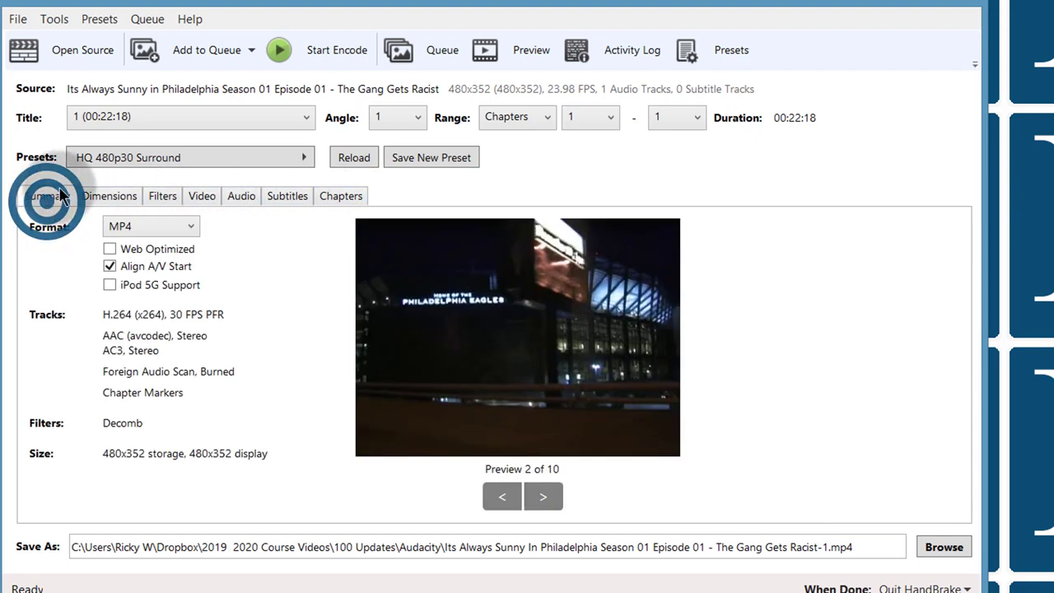
Step: Keep MP4 as the container and use Add All to queue all seven episodes
click(193, 227)
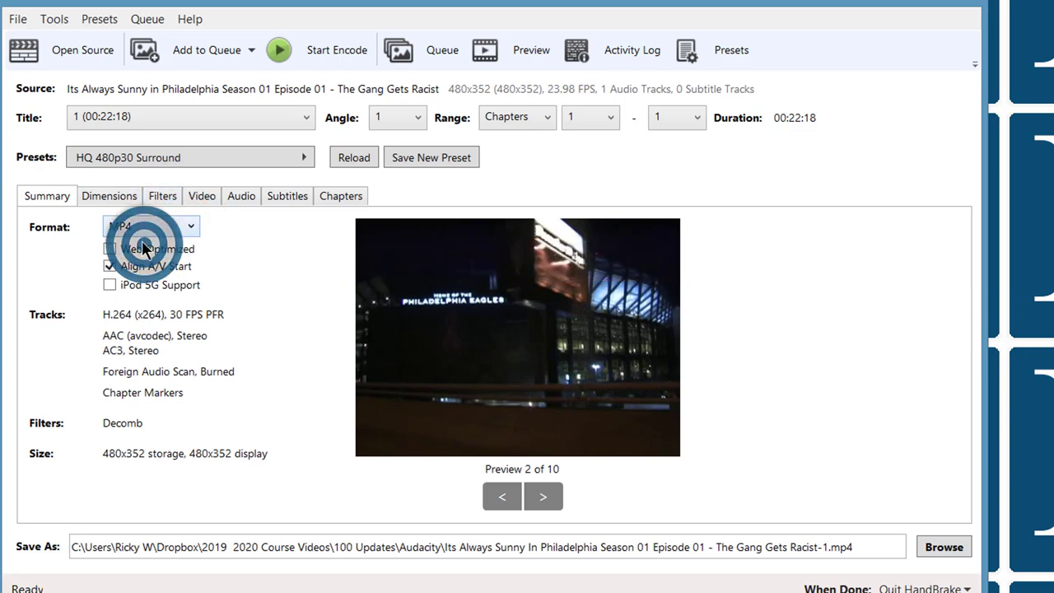
click(167, 247)
click(188, 227)
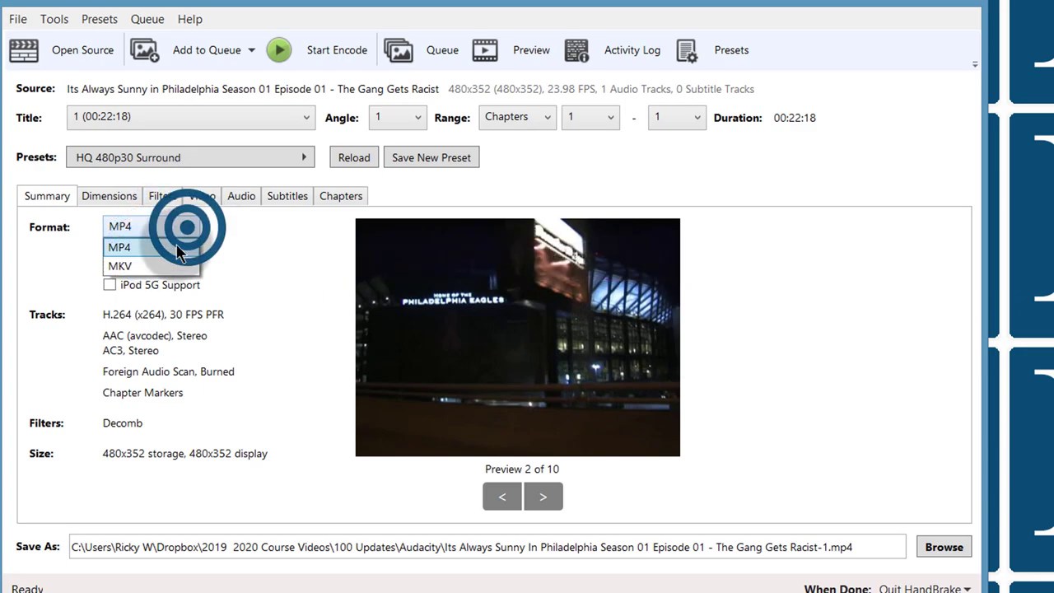
click(126, 247)
click(28, 271)
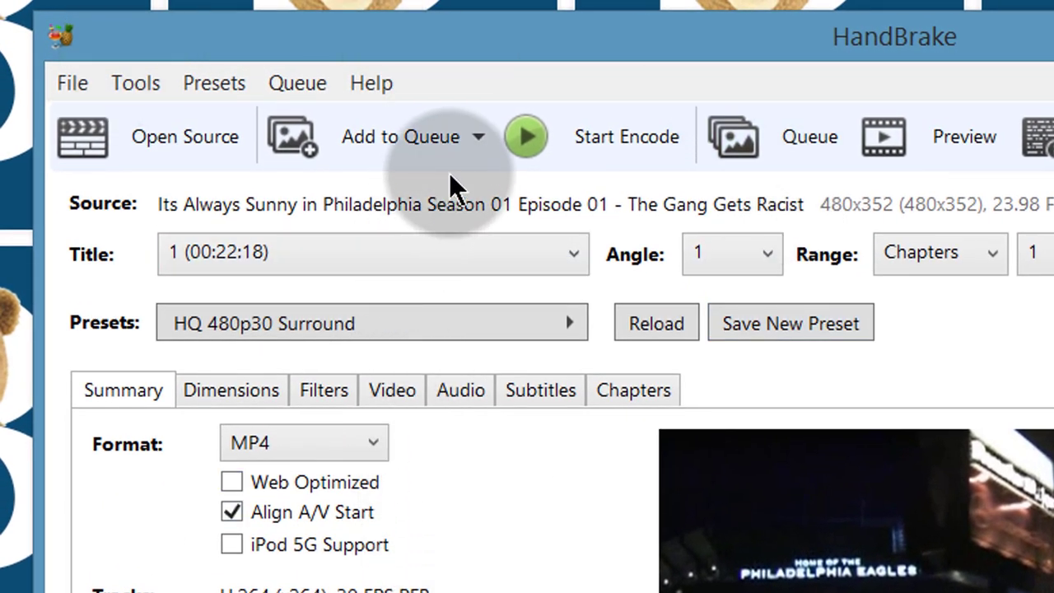
click(480, 135)
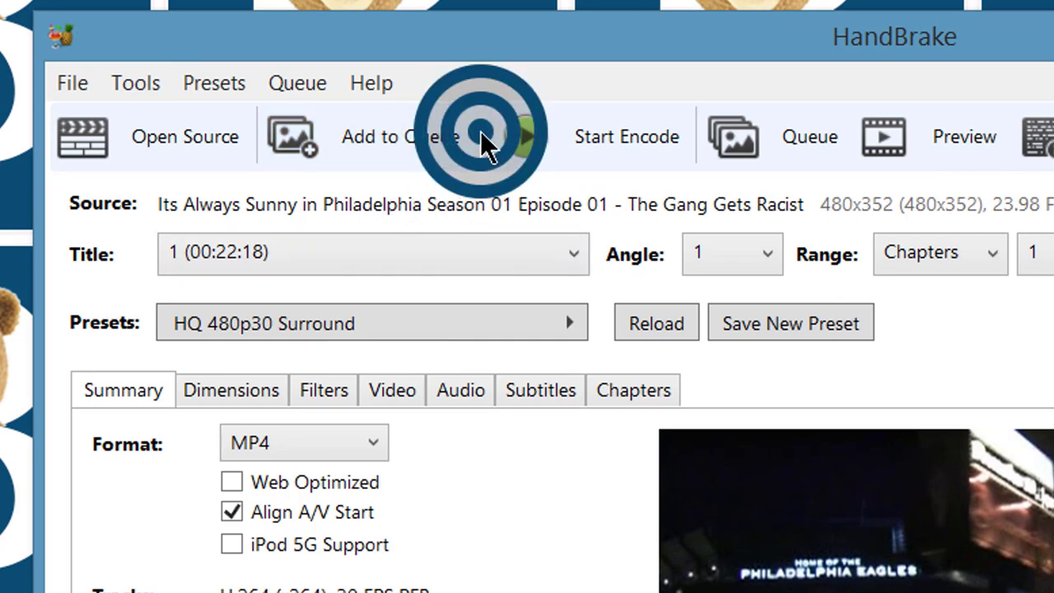
click(354, 229)
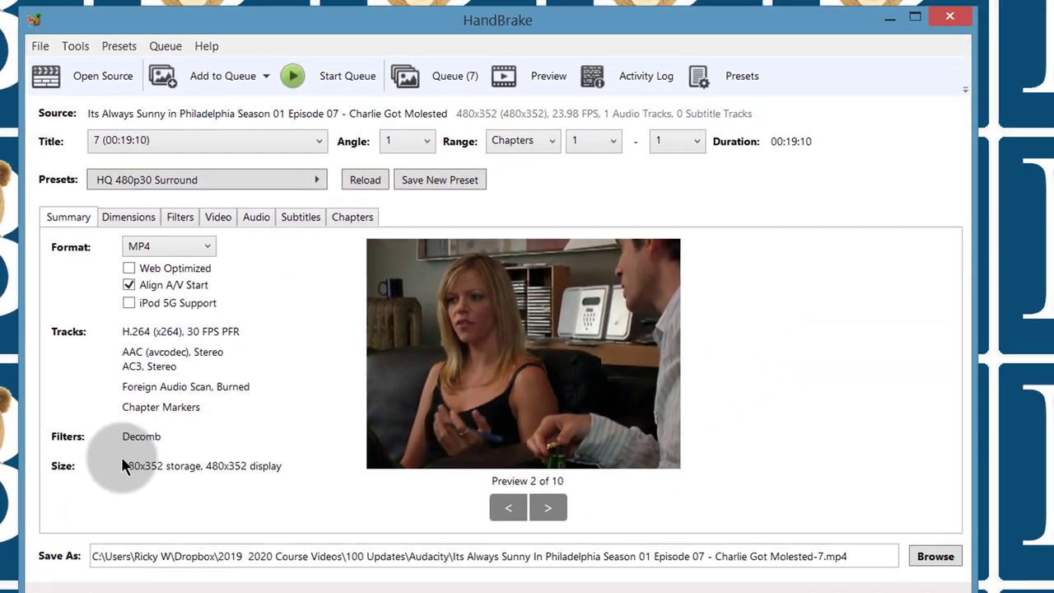
Step: Open the Queue (7) window and start encoding the seven queued episodes
click(523, 329)
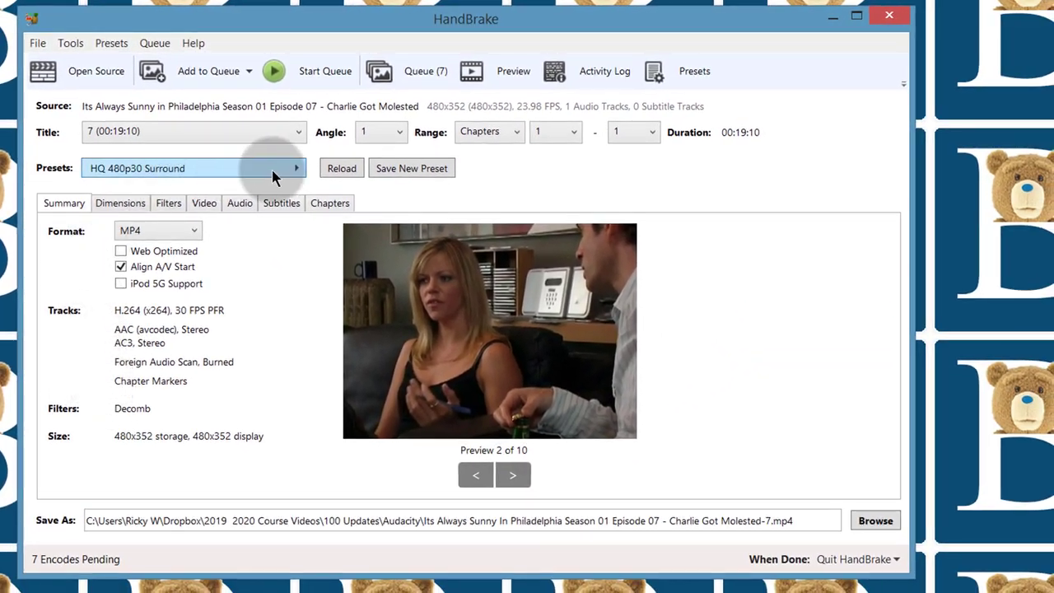
click(426, 75)
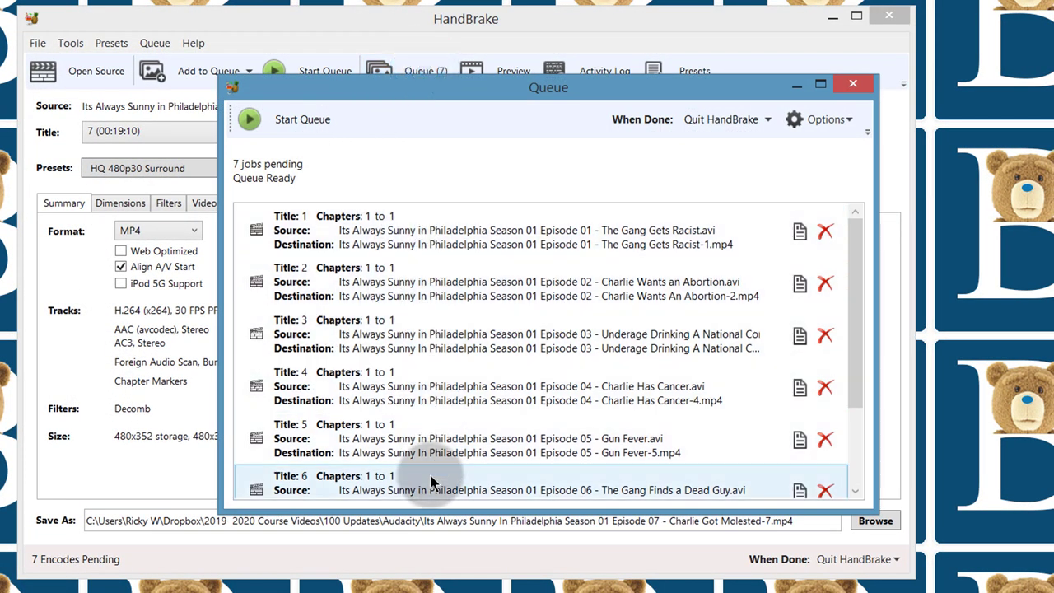
scroll(431, 445, down, 2)
scroll(426, 419, up, 2)
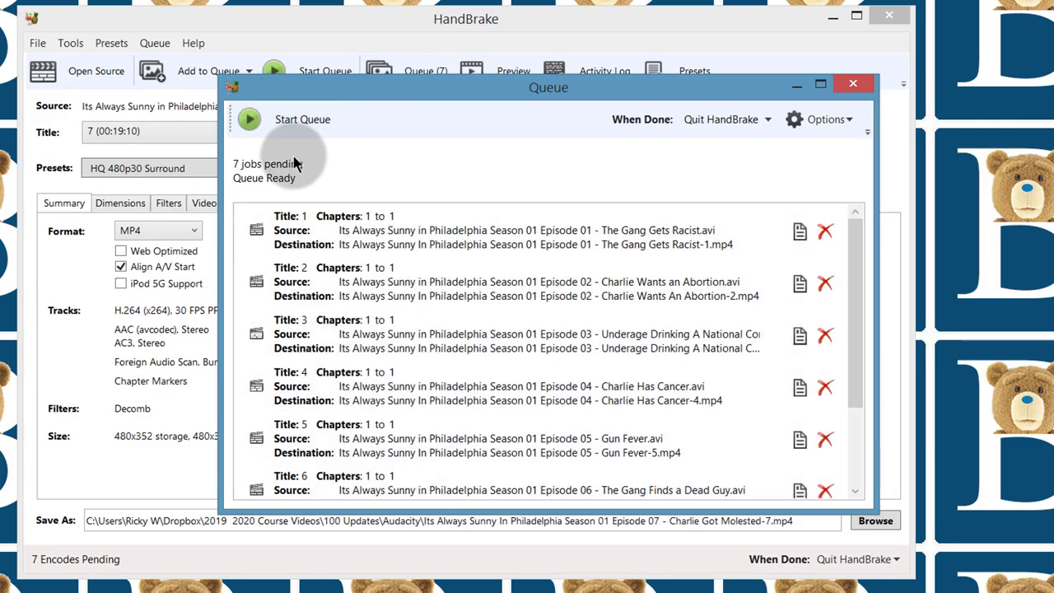
mouse_move(340, 226)
click(295, 120)
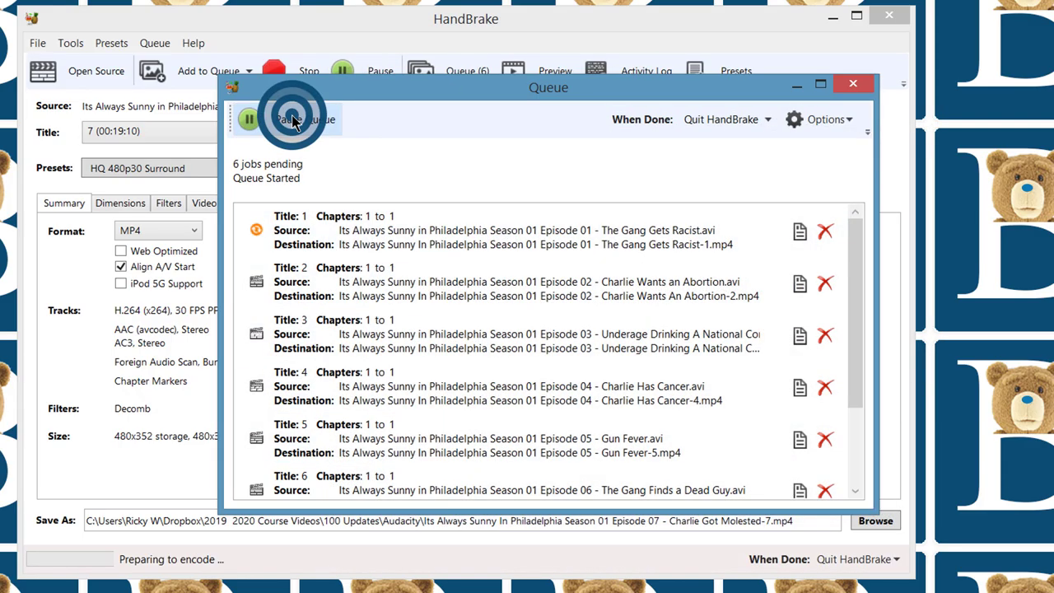
mouse_move(566, 352)
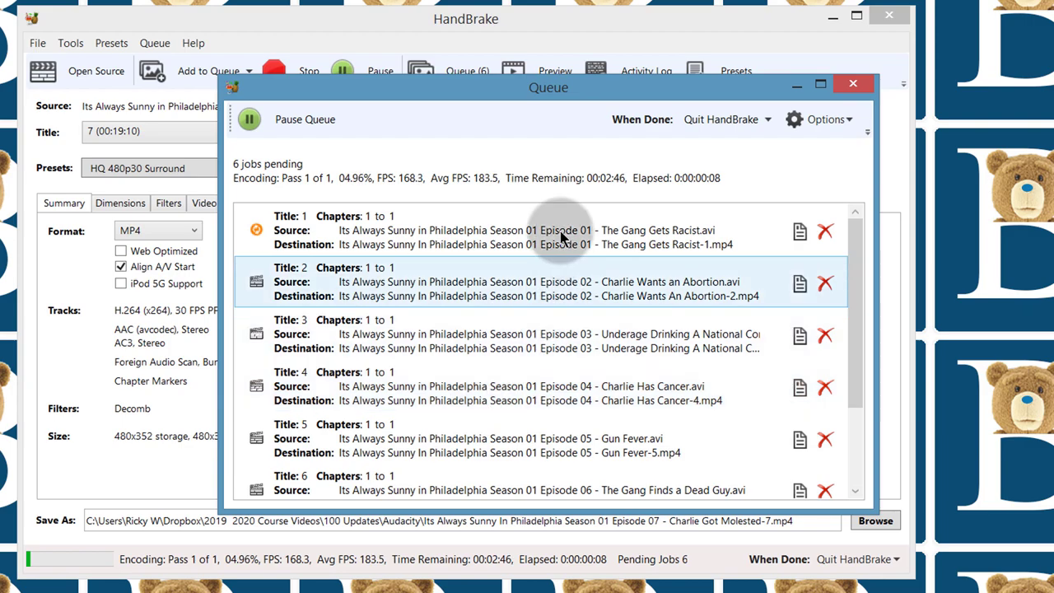
mouse_move(352, 229)
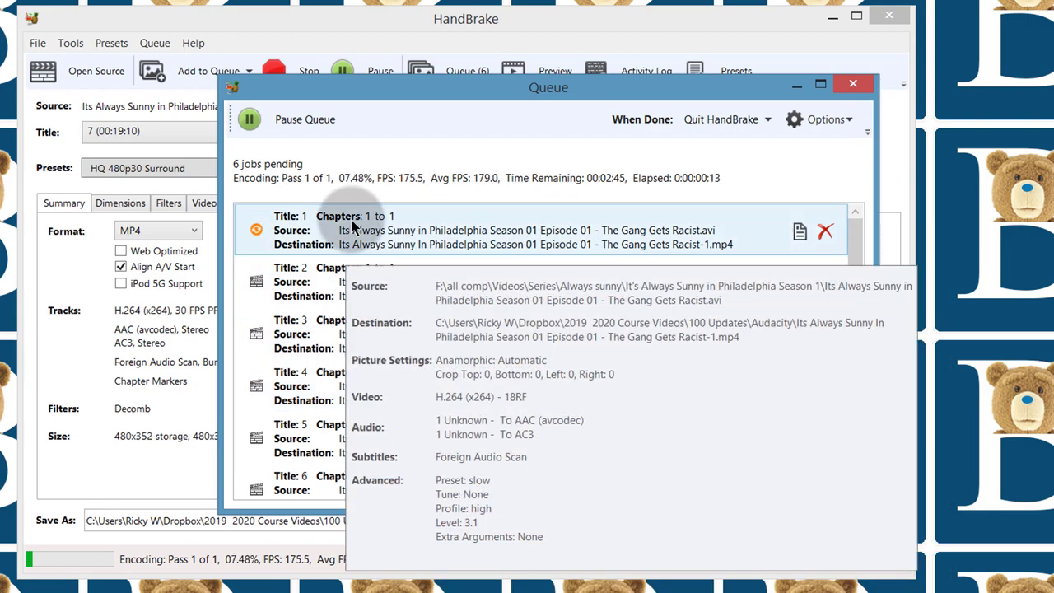
mouse_move(398, 404)
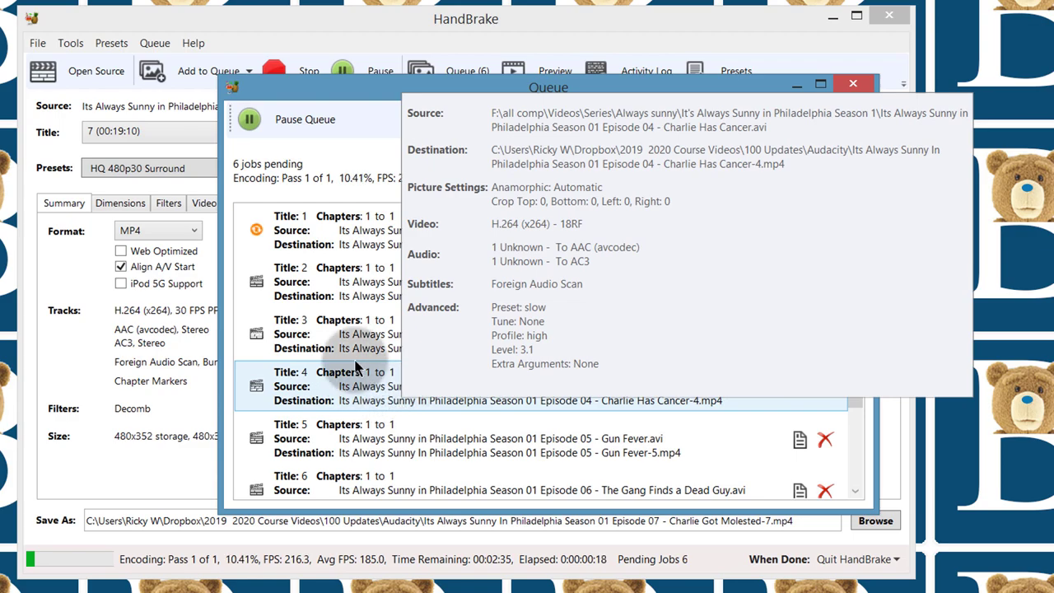
click(227, 30)
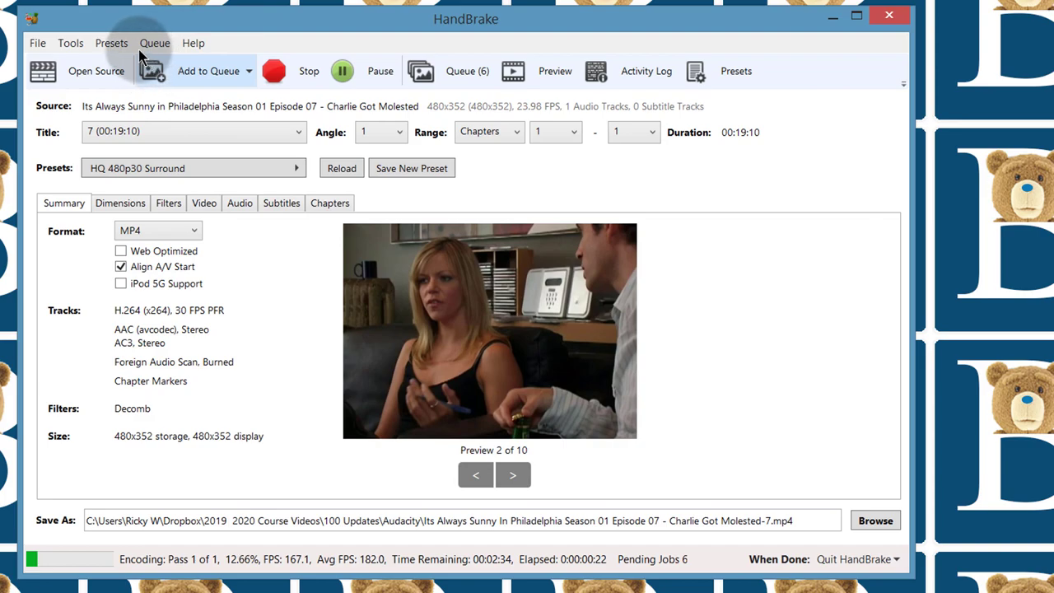
click(197, 170)
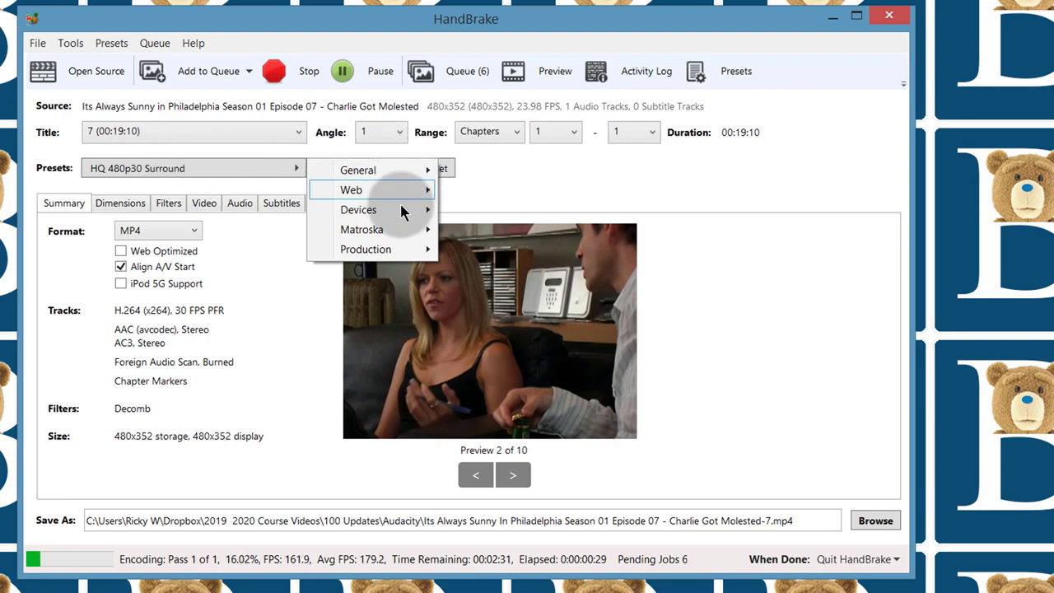
mouse_move(401, 209)
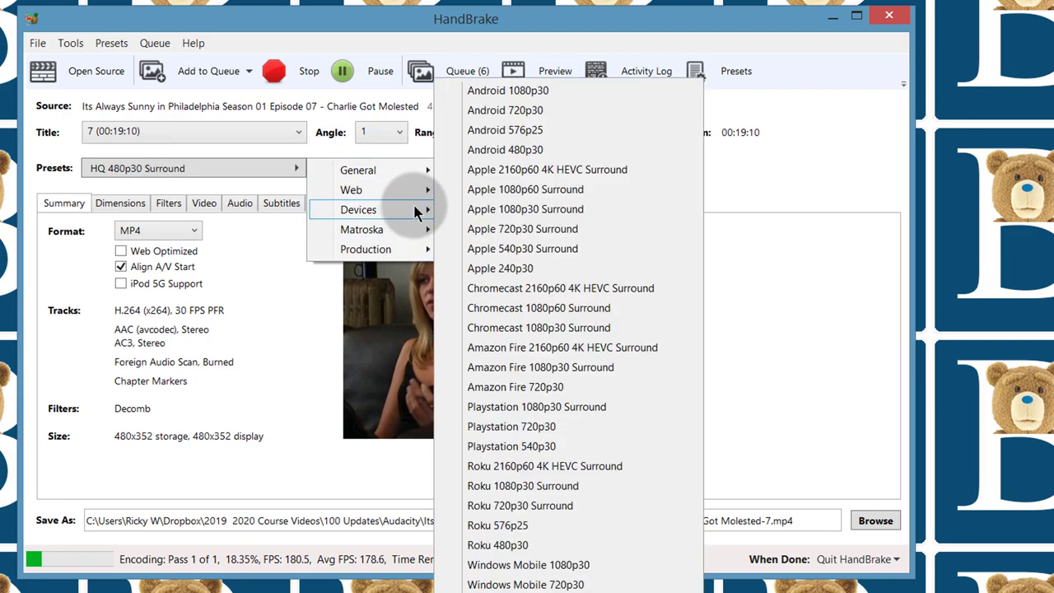
mouse_move(378, 193)
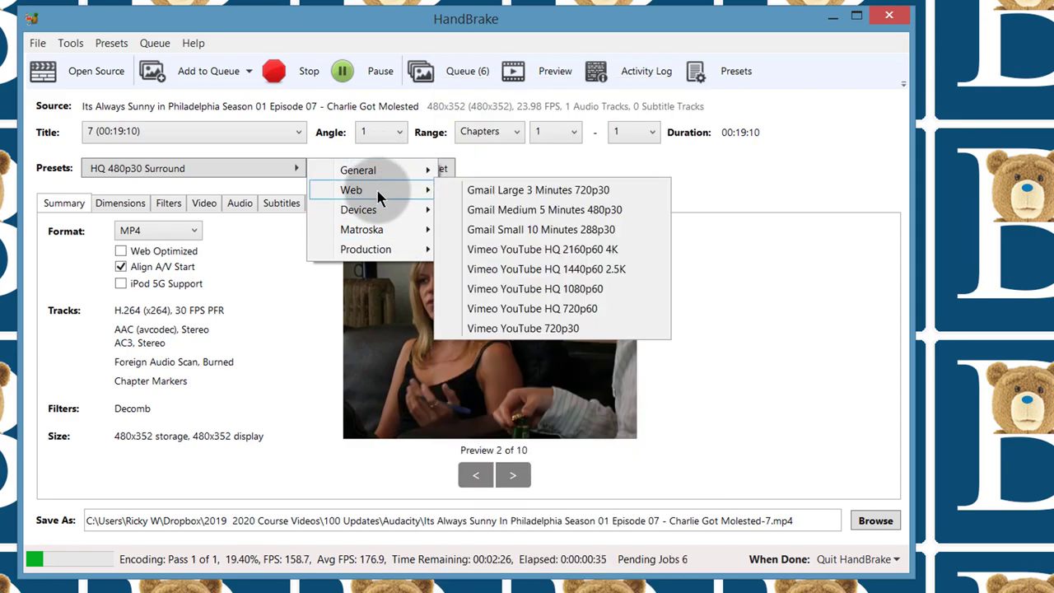
mouse_move(400, 168)
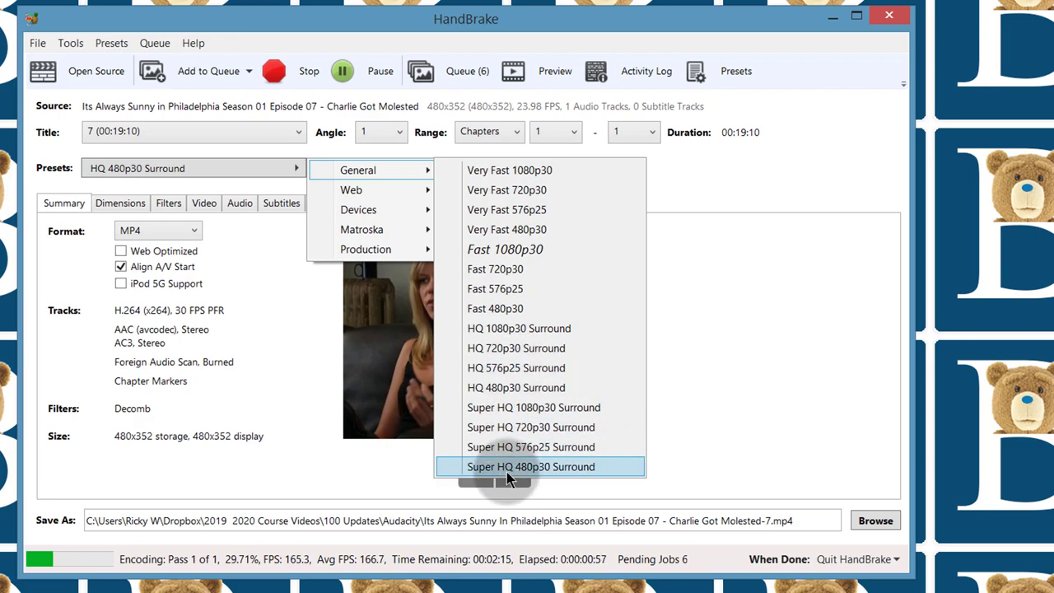
click(342, 460)
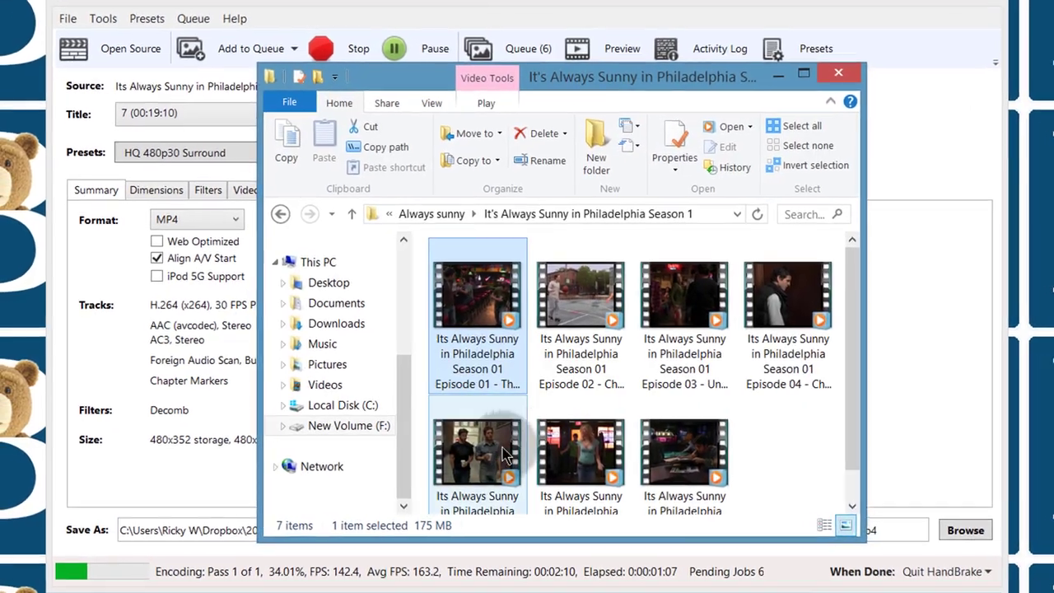
Step: Show the empty Videos\HB New\S1 folder in Explorer, with the window moved aside
click(346, 415)
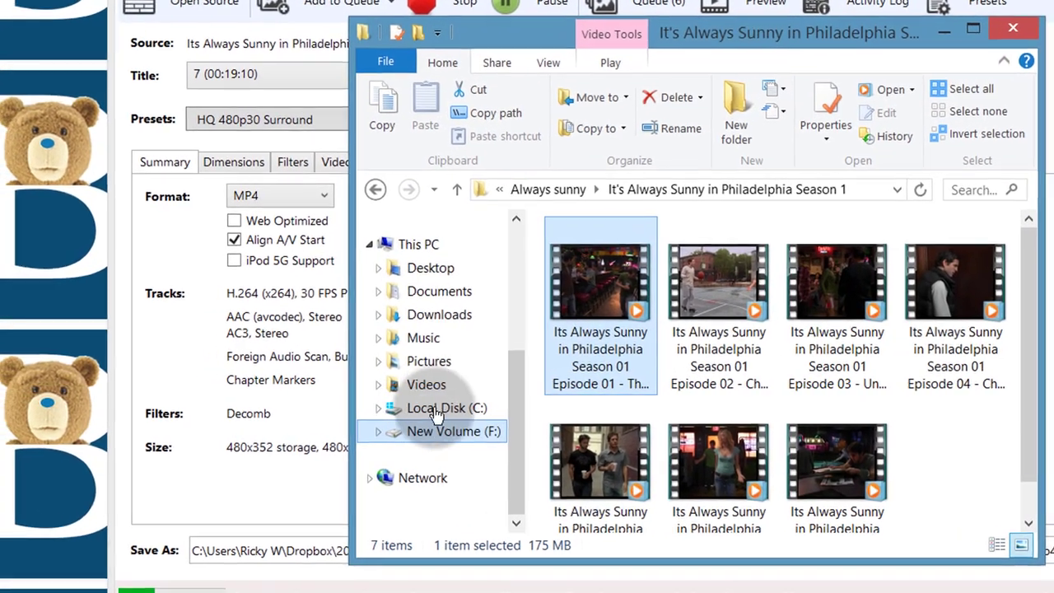
click(369, 384)
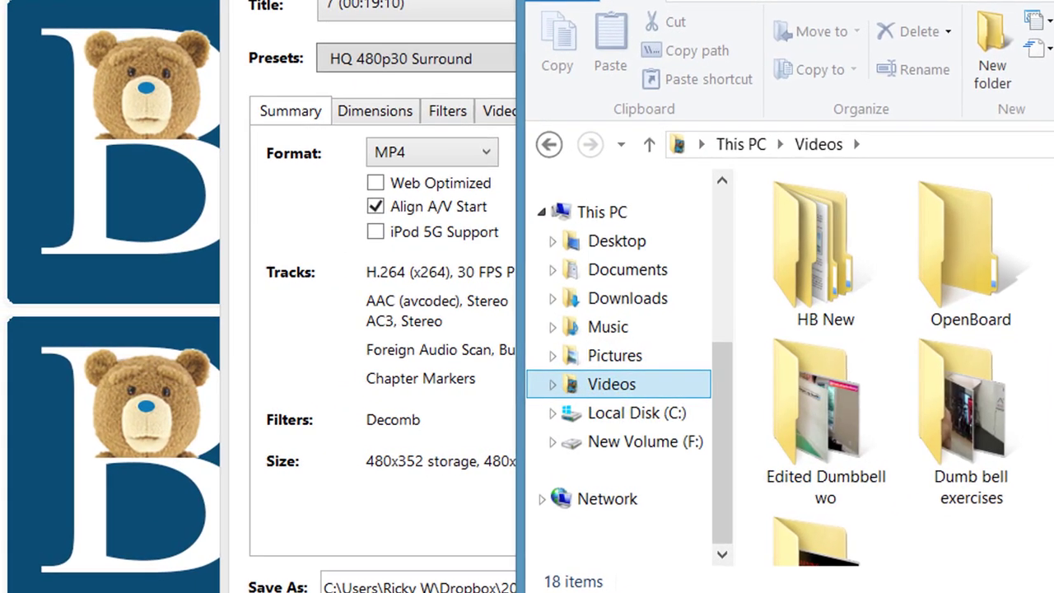
double_click(790, 255)
double_click(827, 361)
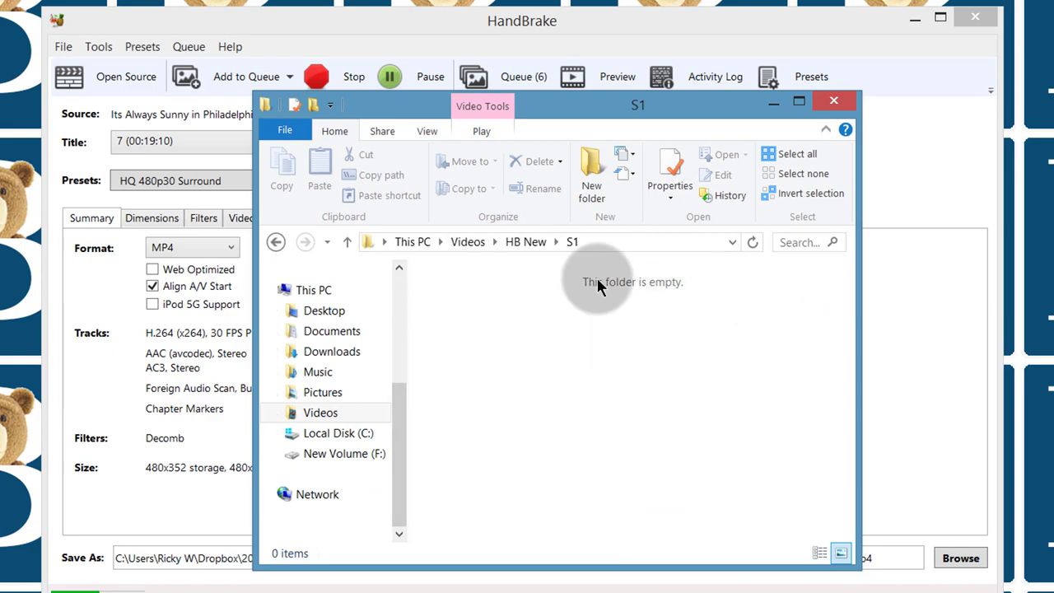
drag(541, 106, 772, 0)
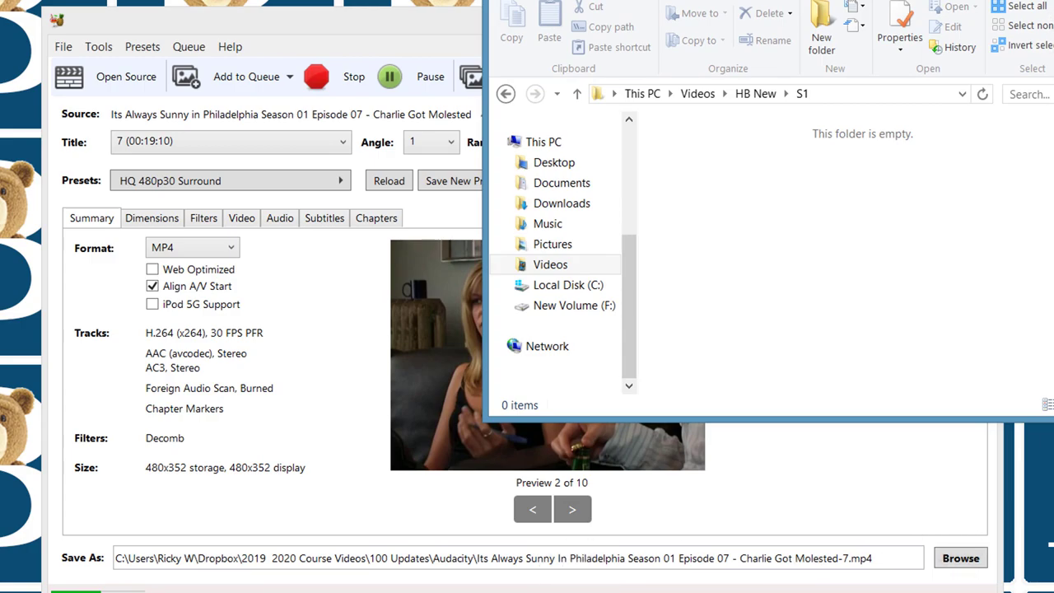
Step: Close the folder window and pause HandBrake's encoding queue, acknowledging the notice
key(alt+F4)
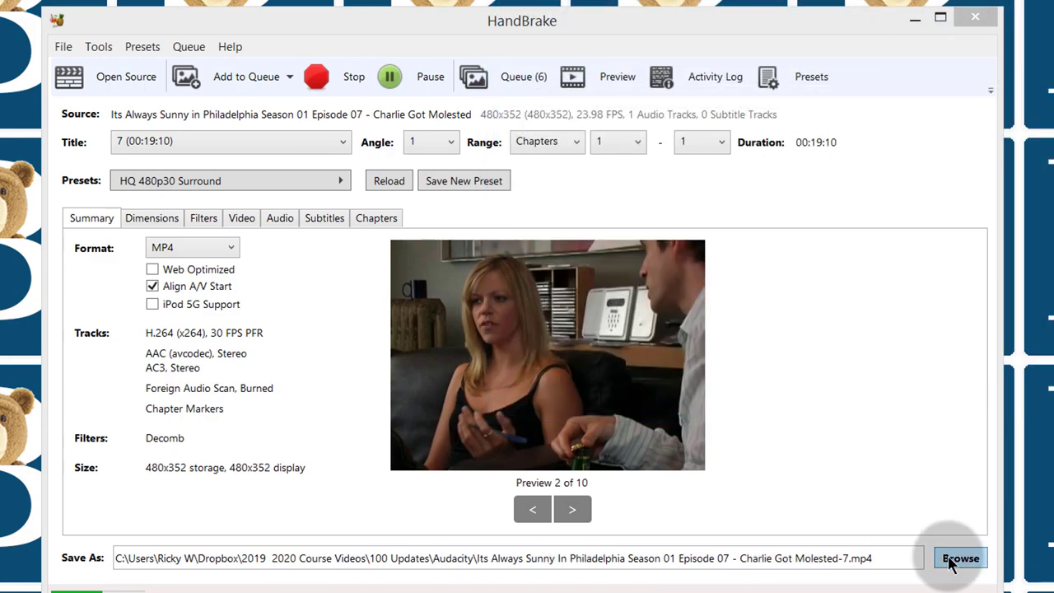
click(524, 77)
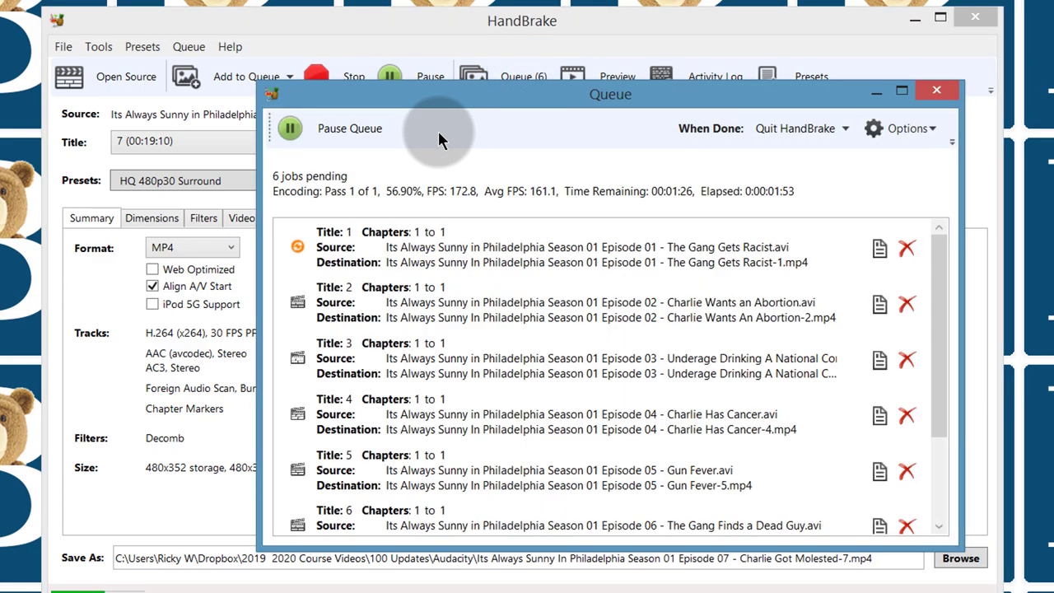
click(286, 132)
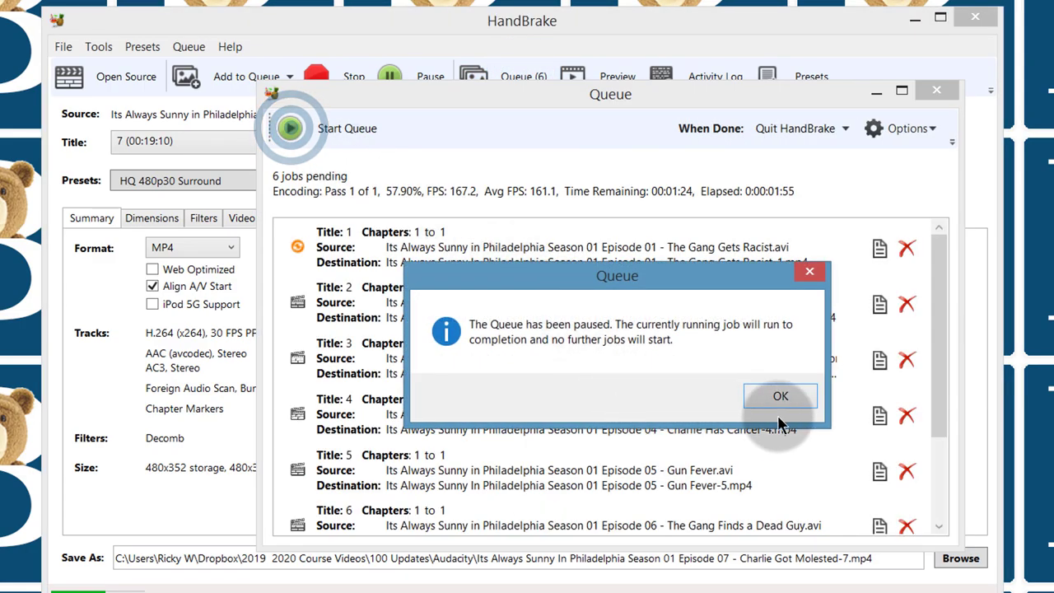
click(793, 394)
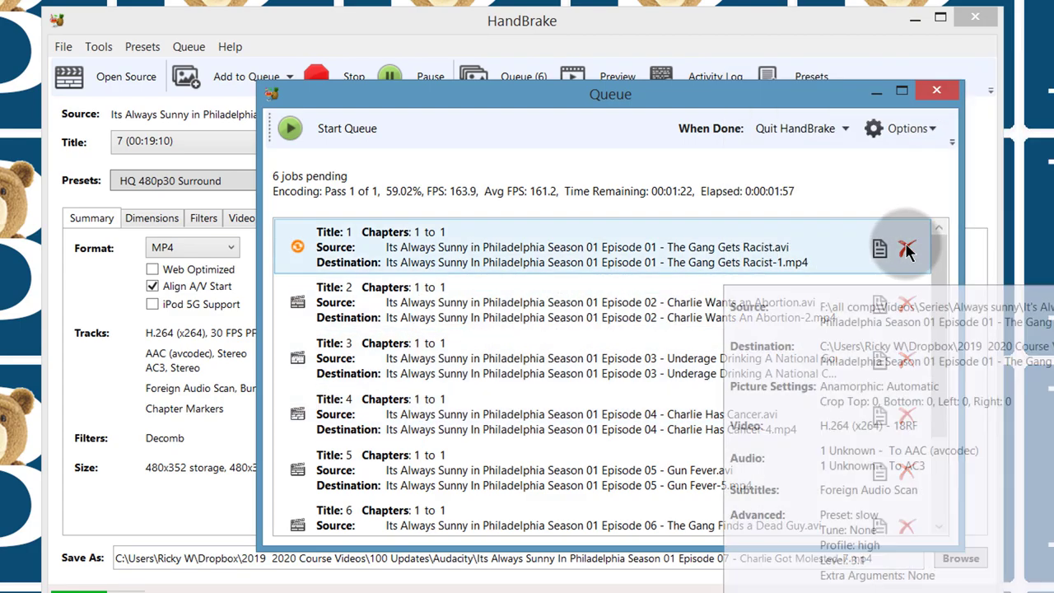
Step: Delete all episode jobs, including the running Episode 1 encode, and close the empty queue
click(907, 248)
click(906, 304)
click(906, 304)
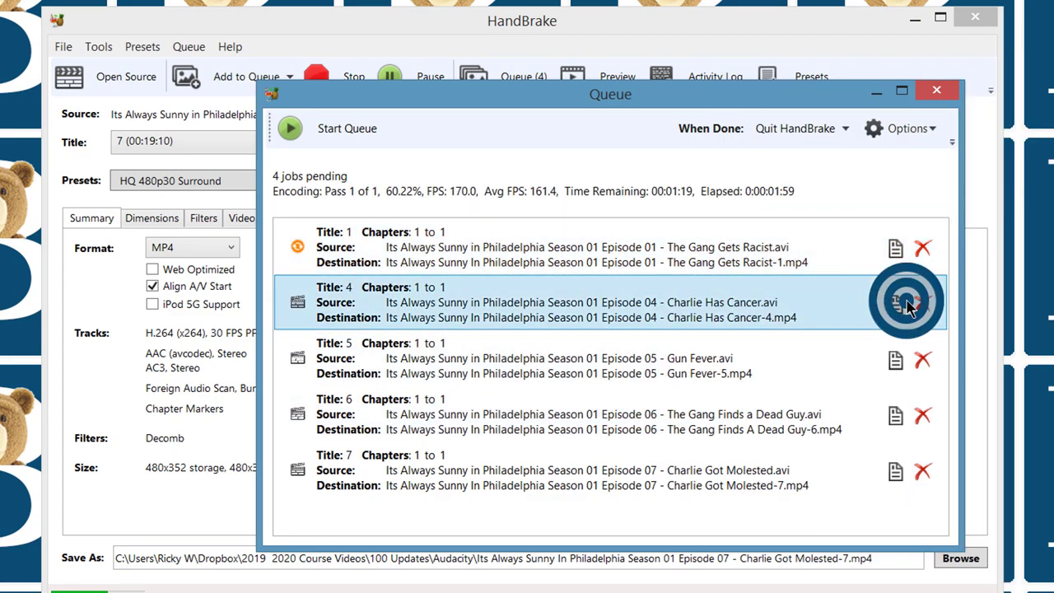
click(923, 303)
click(923, 248)
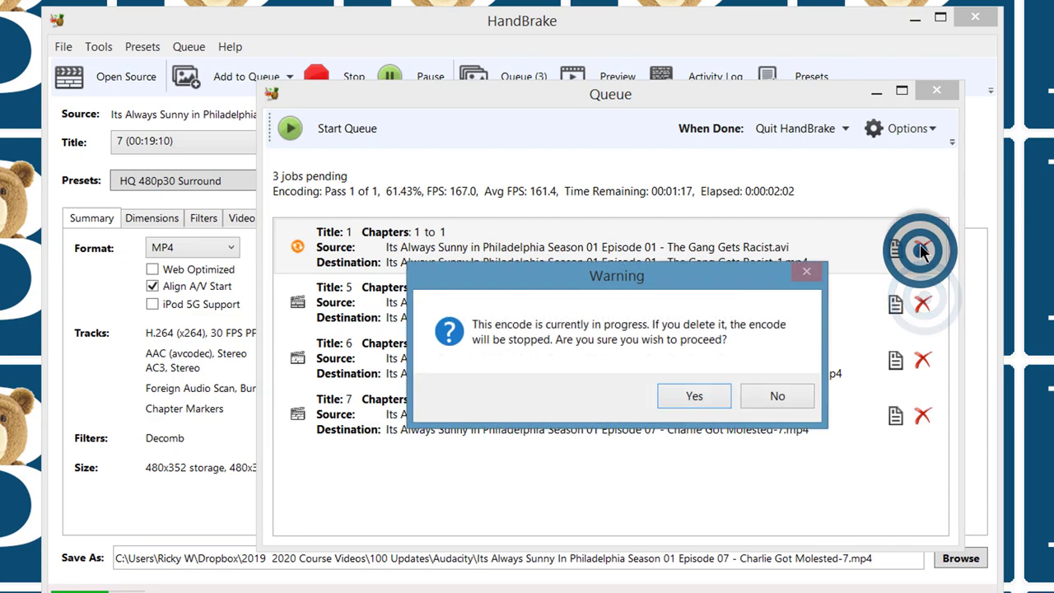
click(728, 407)
click(921, 249)
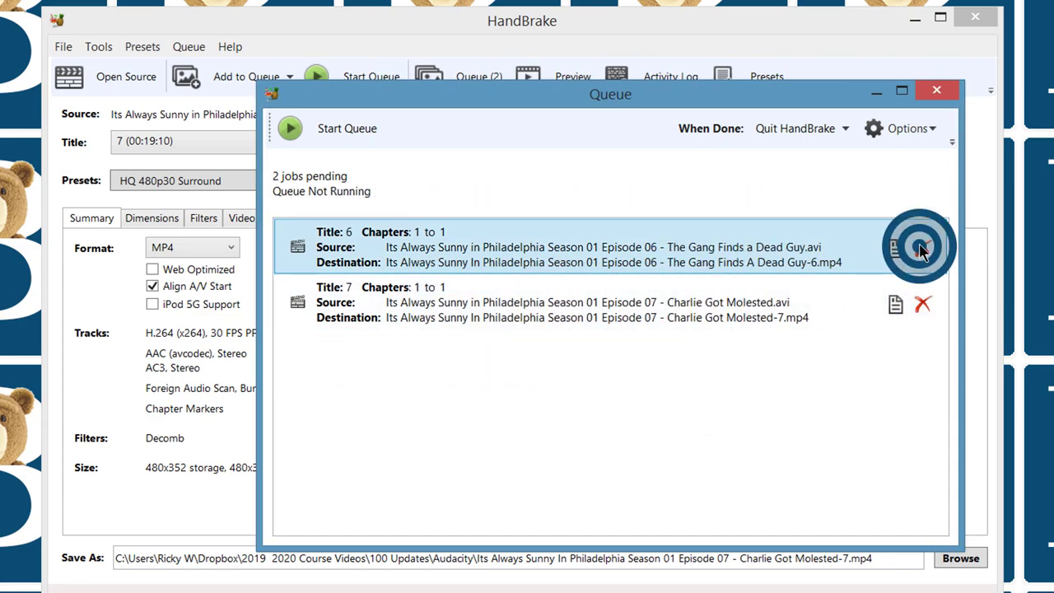
click(921, 249)
click(921, 249)
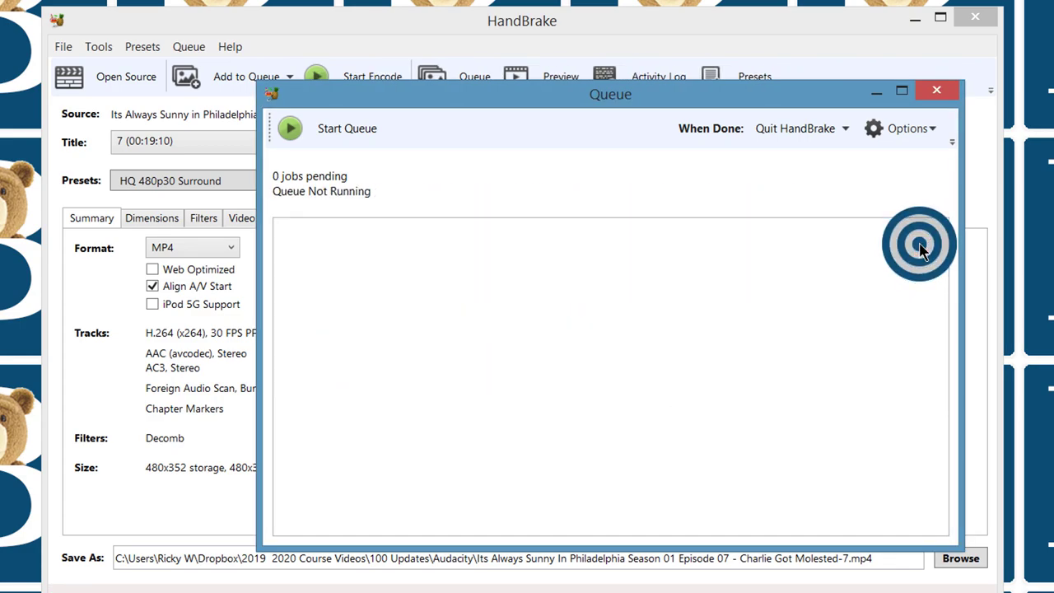
click(937, 91)
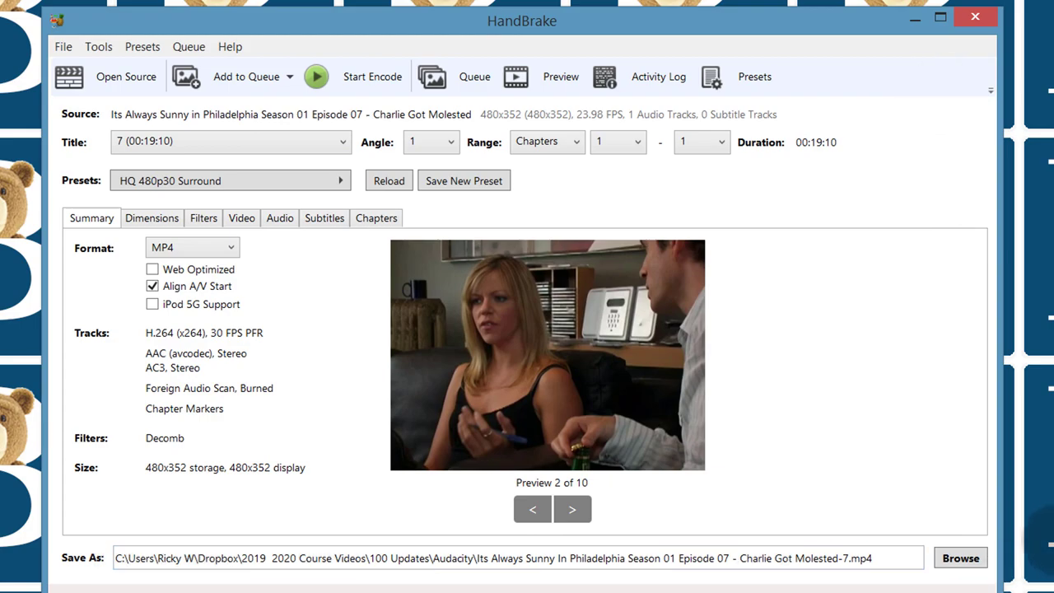
Step: Set the output save location to Videos\HB New\S1
click(960, 558)
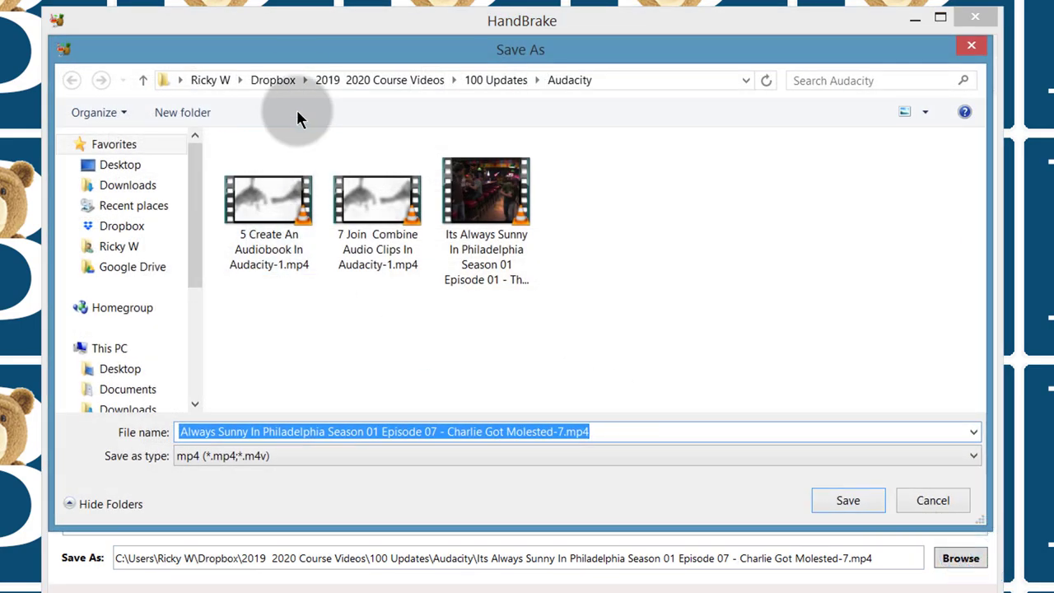
drag(195, 258, 195, 341)
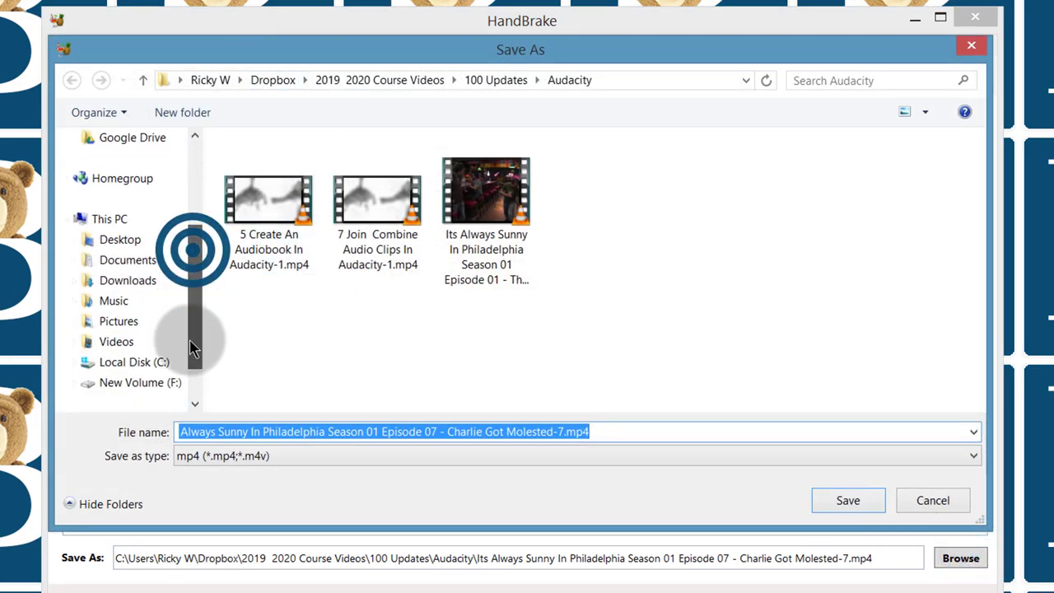
click(116, 280)
double_click(266, 187)
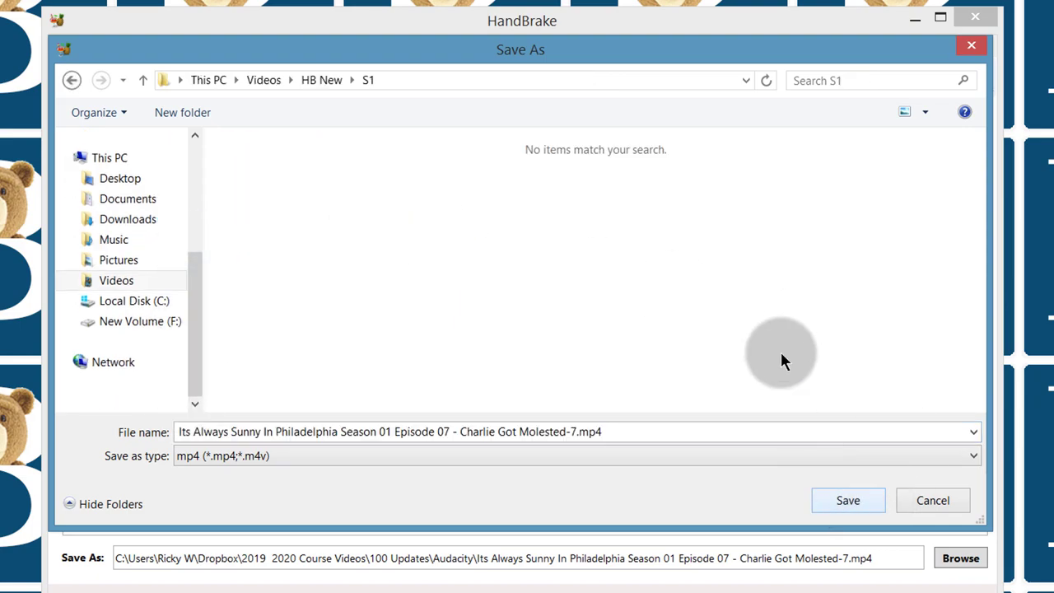
click(849, 501)
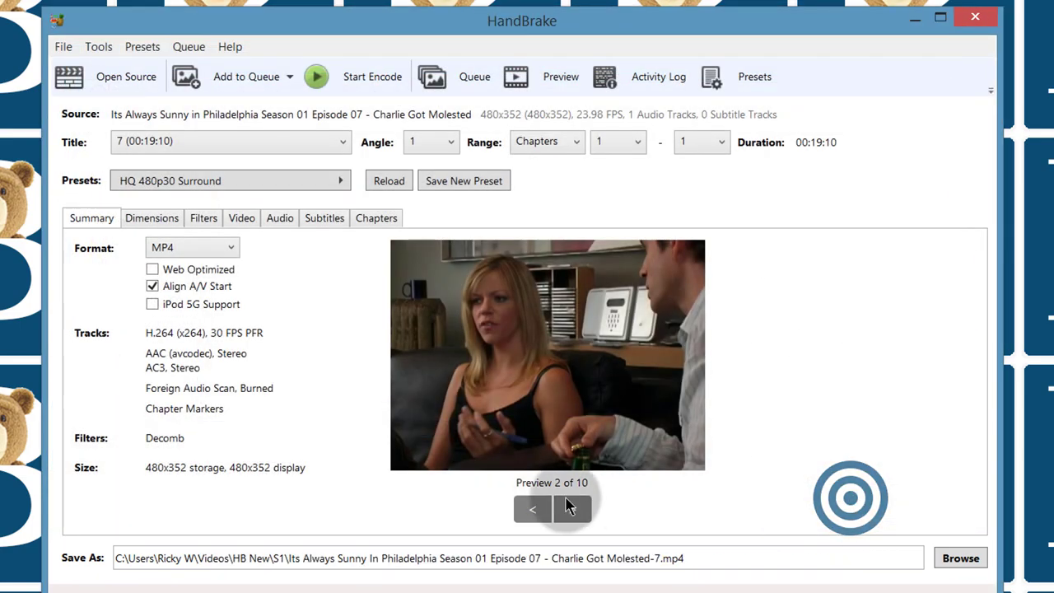
Step: Add all episode titles to the queue and start the batch encode
click(288, 77)
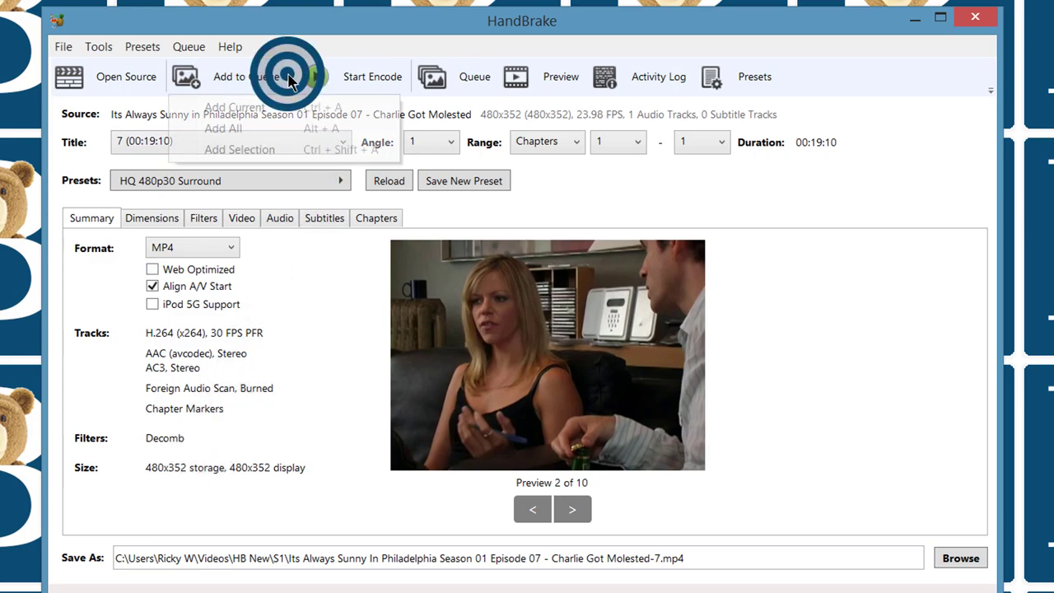
click(228, 131)
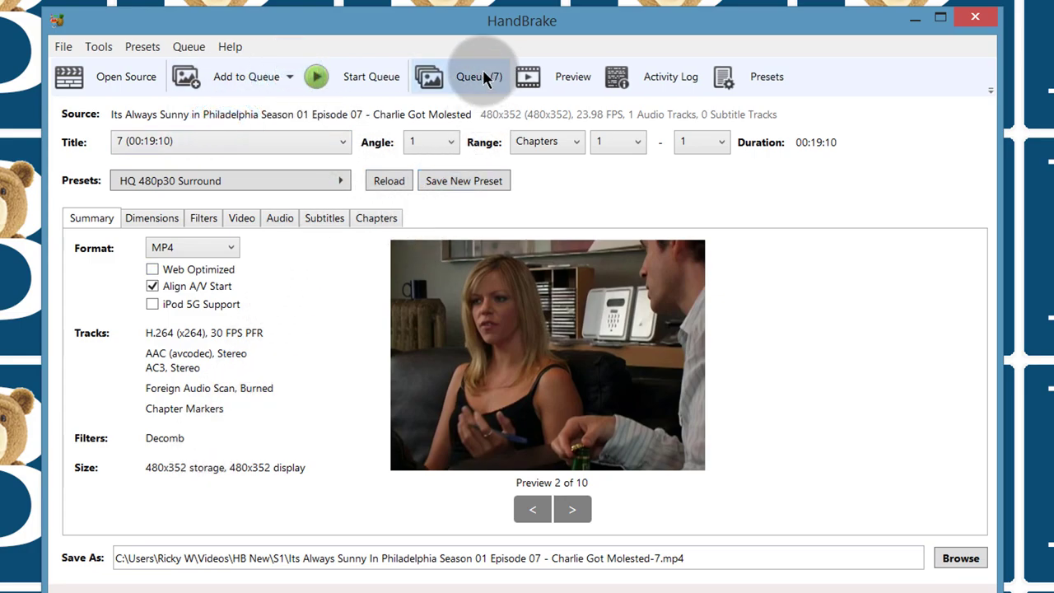
click(360, 76)
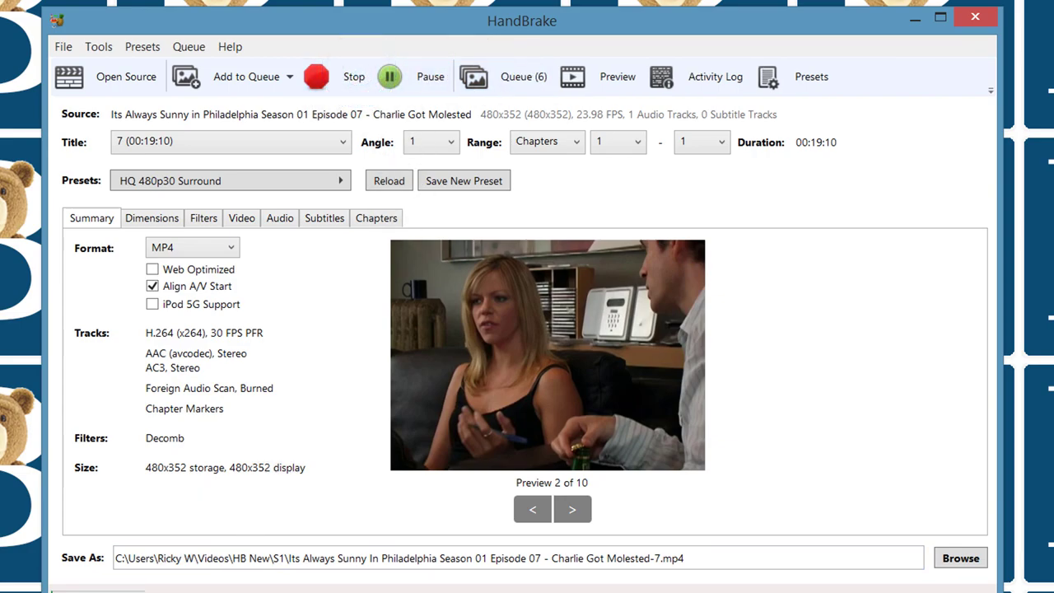
Step: In a new Explorer window, check Videos\HB New\S1 for the Episode 01 output file
key(super+e)
drag(631, 268, 629, 323)
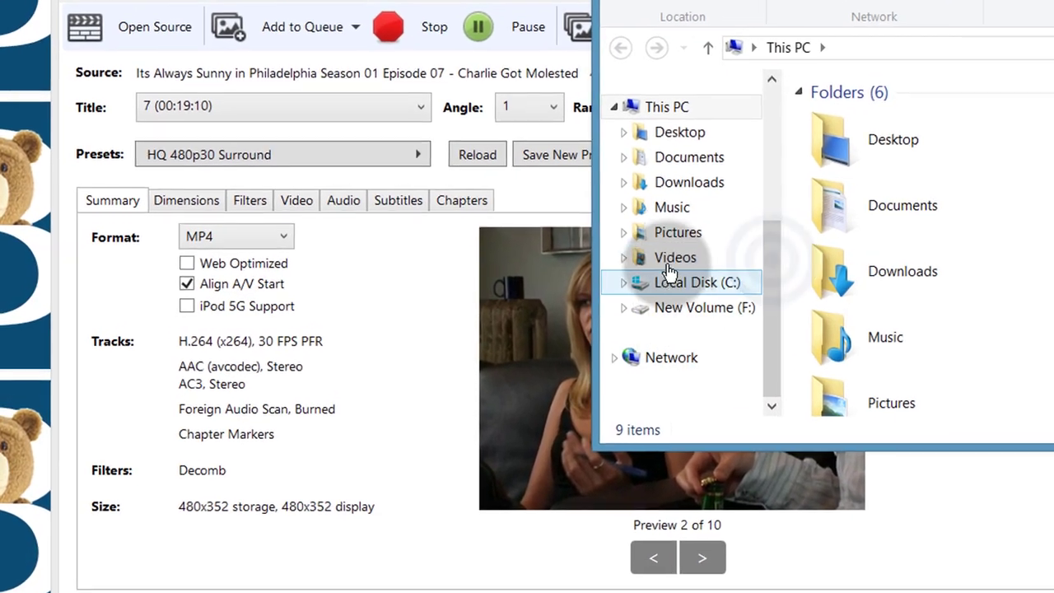
click(589, 261)
double_click(882, 123)
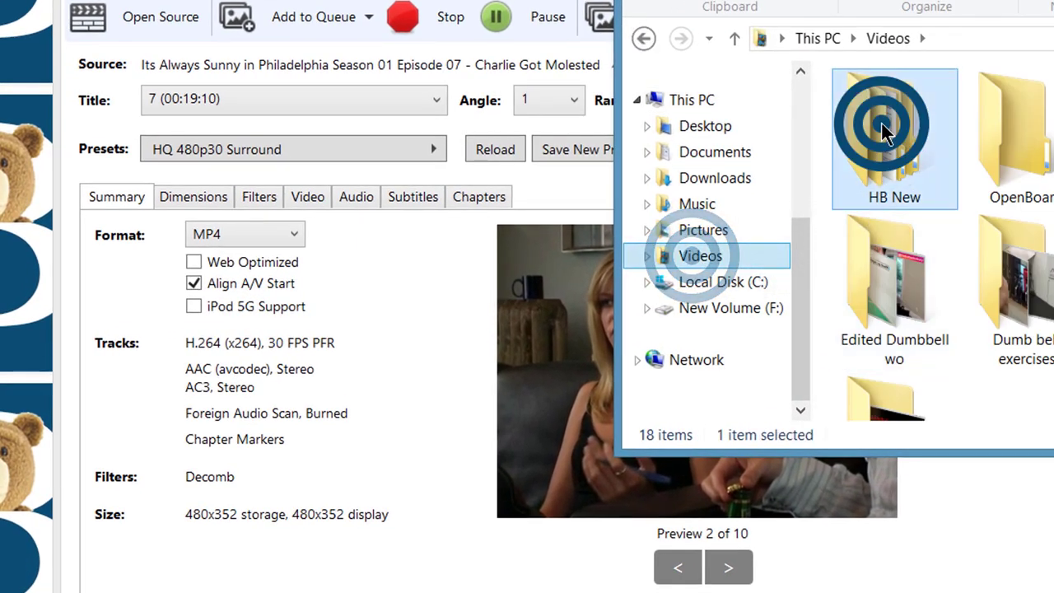
double_click(887, 141)
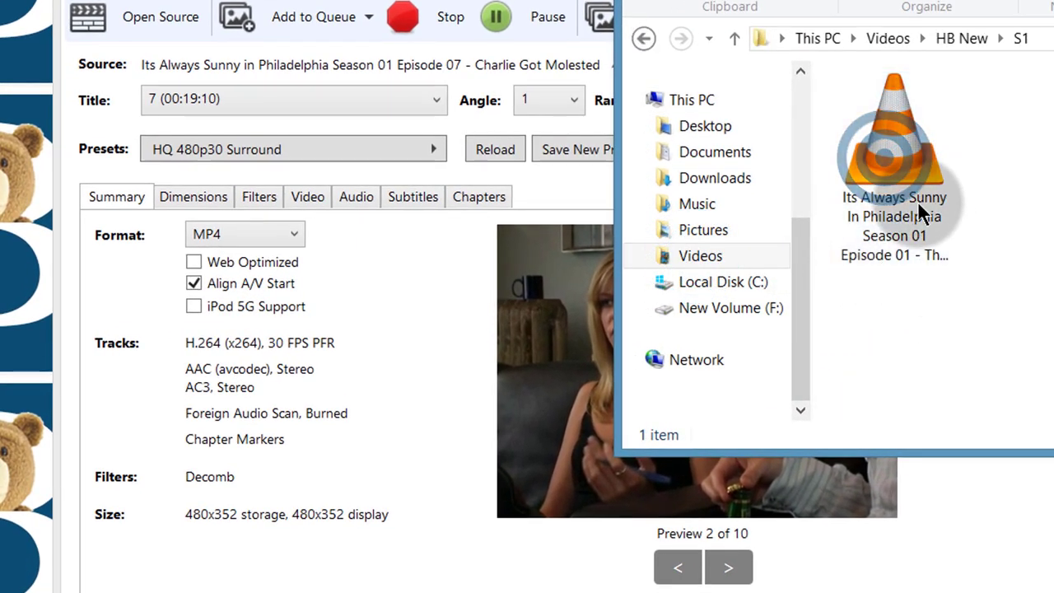